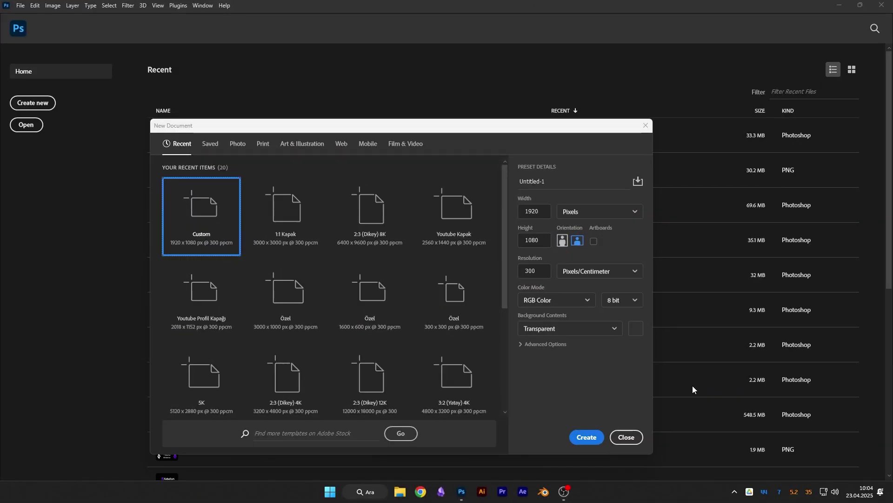
Create a new transparent 1920 × 1080 document
double_click(533, 212)
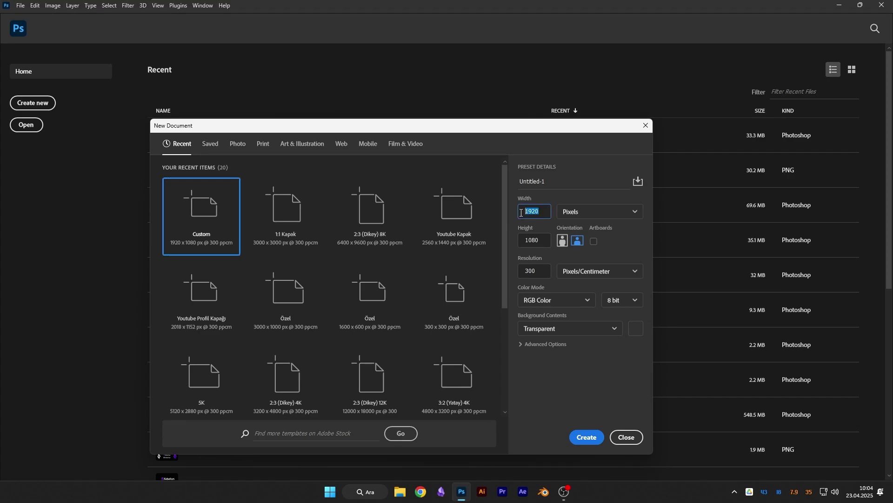
double_click(545, 238)
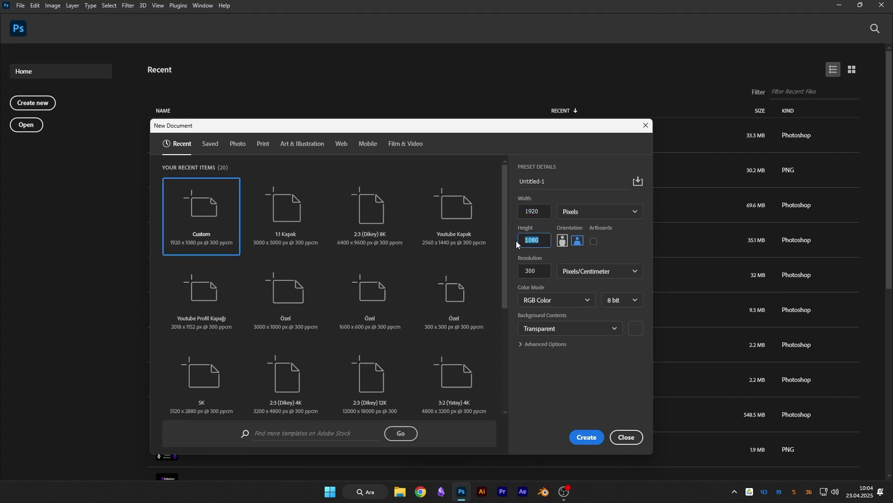
left_click(592, 369)
left_click(587, 437)
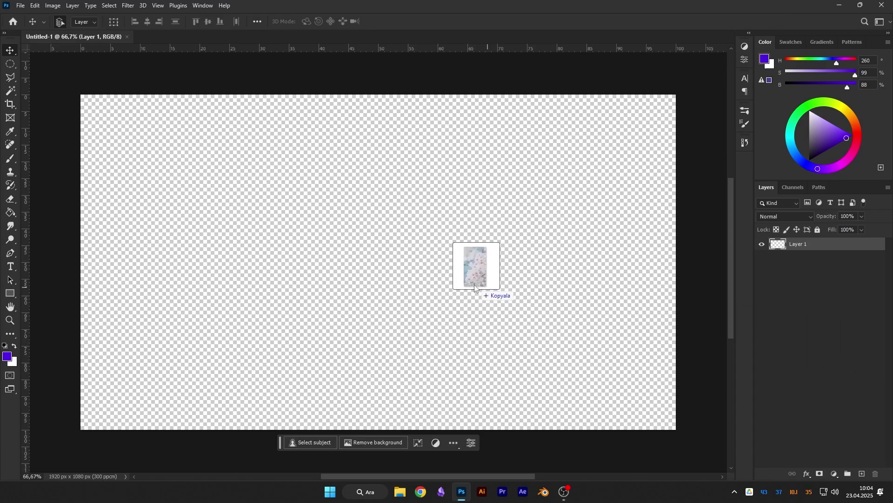
Place the cherry blossom photo, rotated 90° and scaled to fill the canvas, then rasterize it
left_click_drag(666, 316, 413, 275)
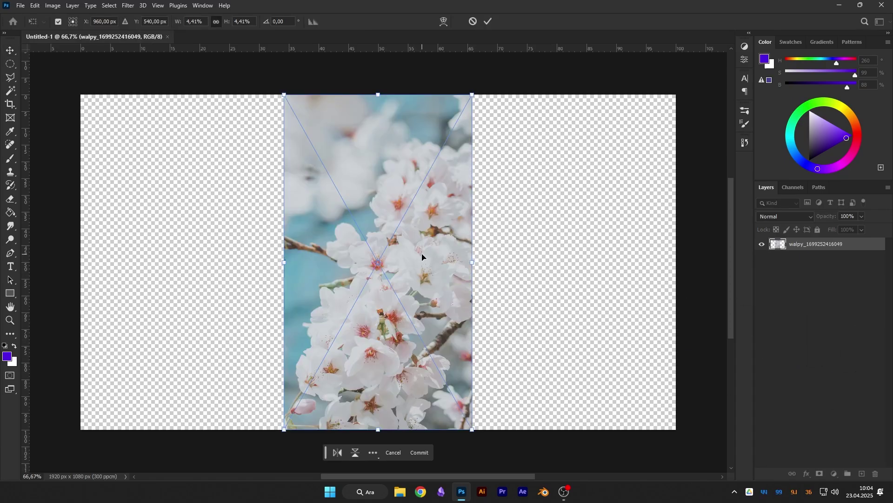
mouse_move(376, 68)
left_mouse_down()
mouse_move(584, 259)
mouse_move(670, 251)
left_mouse_up()
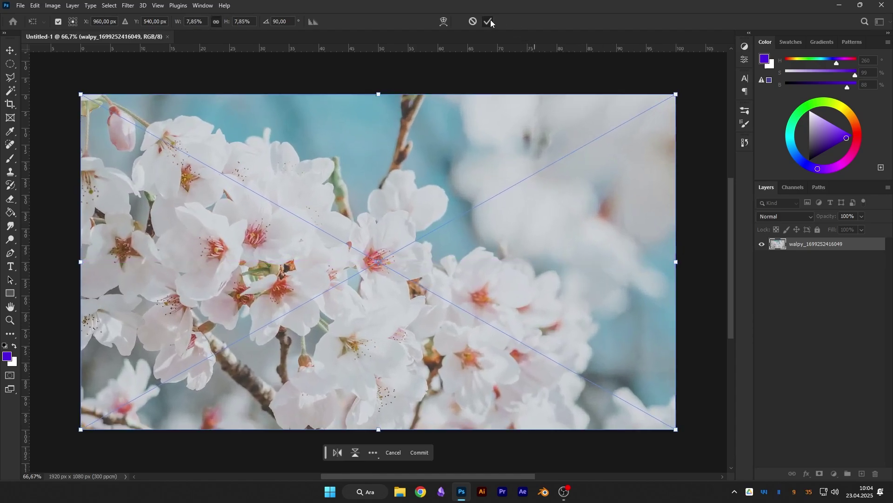
left_click(488, 21)
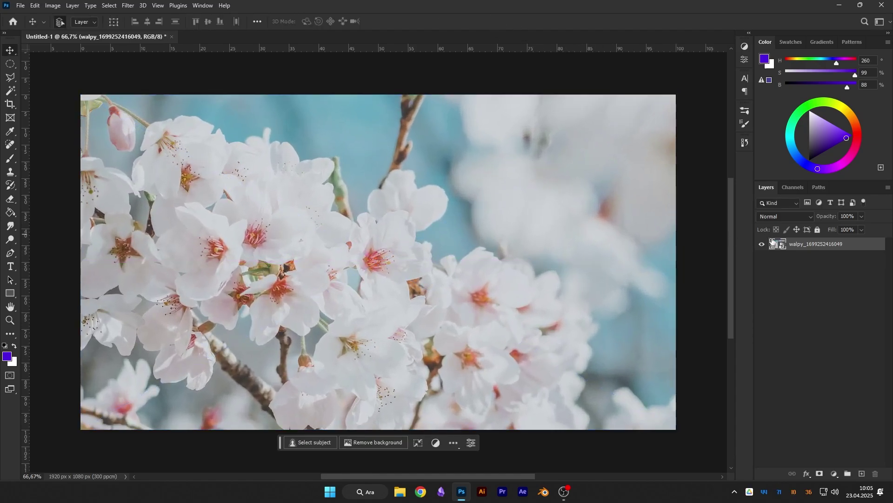
right_click(807, 243)
left_click(766, 278)
Open Liquify on the blossom photo and set the brush size to 200
left_click(128, 6)
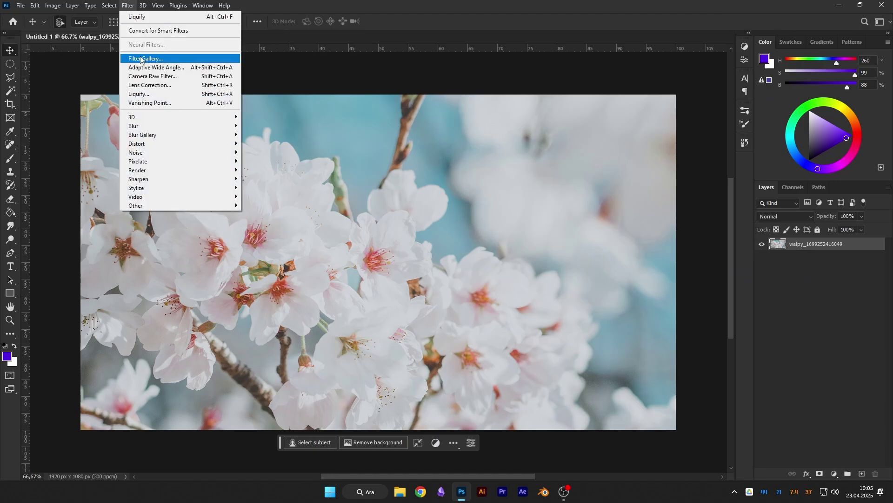
left_click(150, 94)
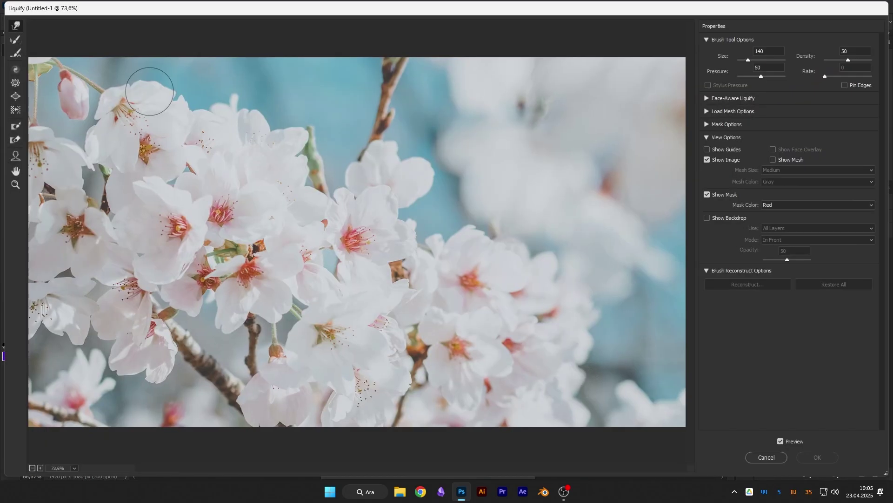
left_click(768, 50)
key("Tab")
key("Tab")
left_click(756, 52)
left_click(846, 51)
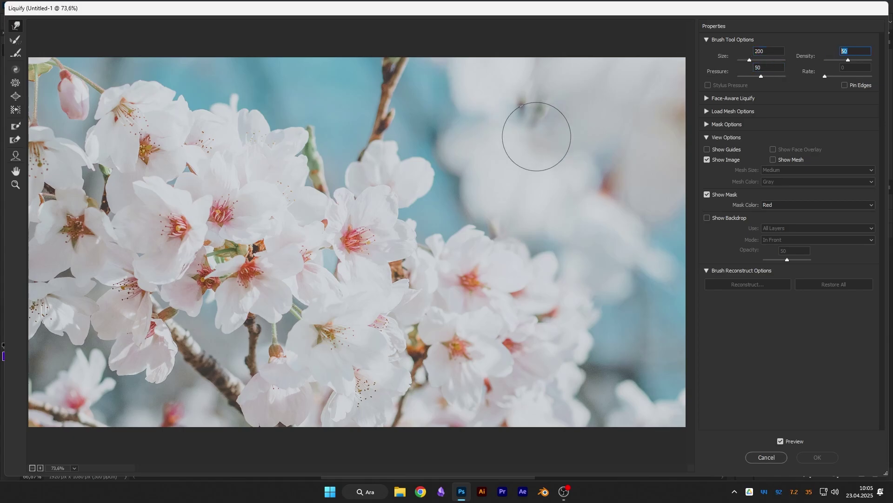
Try Forward Warp strokes on the petals, undo them all, and adjust brush pressure
left_click(475, 156)
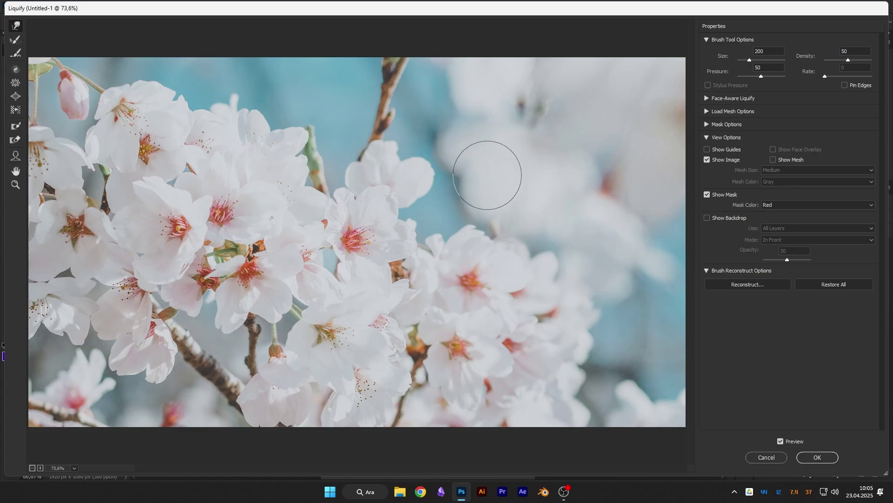
mouse_move(203, 289)
left_mouse_down()
mouse_move(265, 245)
mouse_move(305, 270)
mouse_move(437, 236)
left_mouse_up()
key("ctrl+z")
left_click_drag(762, 77, 793, 78)
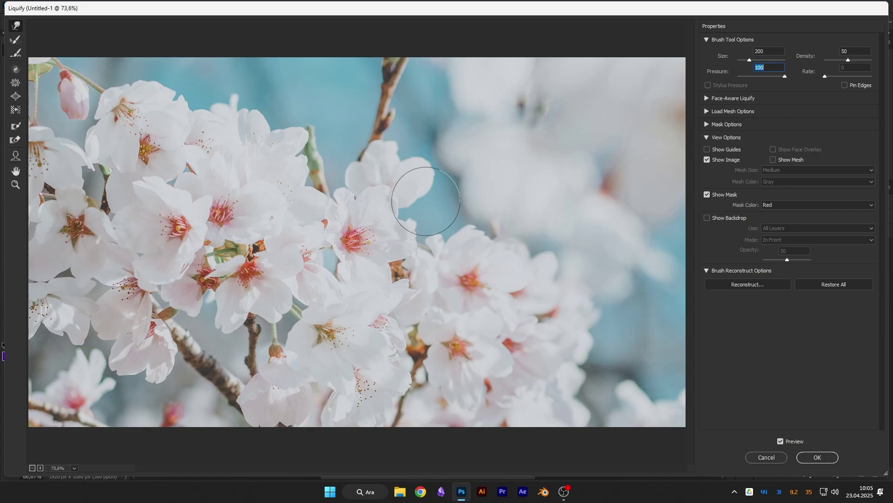
mouse_move(409, 200)
left_mouse_down()
mouse_move(310, 249)
mouse_move(238, 238)
mouse_move(445, 286)
mouse_move(162, 228)
left_mouse_up()
key("ctrl+alt+z")
mouse_move(475, 269)
left_mouse_down()
mouse_move(149, 294)
mouse_move(288, 160)
mouse_move(476, 316)
mouse_move(593, 216)
mouse_move(293, 174)
mouse_move(299, 343)
mouse_move(535, 237)
left_mouse_up()
key("ctrl+alt+z")
left_click(771, 67)
type("50")
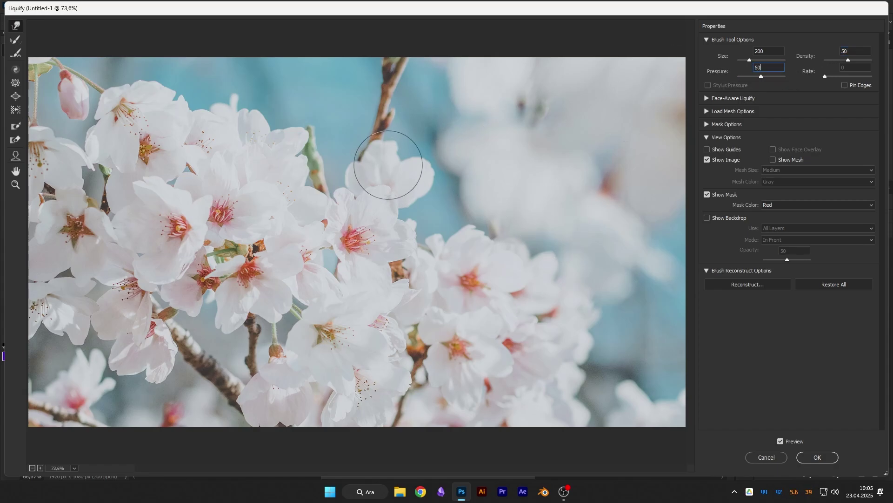
Sweep Forward Warp strokes across the entire photo into white, blue, red and brown marbling
mouse_move(140, 334)
left_mouse_down()
mouse_move(217, 375)
mouse_move(185, 251)
mouse_move(124, 219)
mouse_move(210, 266)
mouse_move(179, 200)
mouse_move(97, 246)
mouse_move(96, 80)
mouse_move(70, 91)
mouse_move(135, 116)
mouse_move(151, 86)
mouse_move(146, 132)
mouse_move(379, 199)
mouse_move(325, 166)
mouse_move(261, 222)
mouse_move(605, 313)
mouse_move(209, 328)
mouse_move(80, 323)
mouse_move(84, 279)
mouse_move(49, 167)
mouse_move(70, 363)
mouse_move(172, 349)
mouse_move(112, 356)
mouse_move(244, 391)
mouse_move(514, 354)
mouse_move(413, 292)
mouse_move(379, 289)
mouse_move(409, 279)
mouse_move(393, 299)
mouse_move(536, 314)
mouse_move(285, 243)
mouse_move(289, 200)
mouse_move(310, 183)
mouse_move(416, 153)
mouse_move(428, 100)
mouse_move(409, 40)
mouse_move(480, 160)
mouse_move(555, 145)
mouse_move(626, 74)
mouse_move(610, 291)
mouse_move(566, 370)
mouse_move(662, 320)
mouse_move(629, 399)
mouse_move(633, 216)
mouse_move(522, 184)
mouse_move(629, 156)
mouse_move(608, 119)
mouse_move(542, 135)
mouse_move(455, 179)
mouse_move(487, 161)
mouse_move(474, 168)
mouse_move(508, 219)
left_mouse_up()
mouse_move(240, 90)
left_mouse_down()
mouse_move(101, 52)
mouse_move(52, 97)
mouse_move(63, 70)
mouse_move(249, 84)
mouse_move(194, 84)
mouse_move(305, 116)
mouse_move(238, 129)
mouse_move(234, 157)
mouse_move(249, 146)
mouse_move(349, 359)
mouse_move(130, 219)
mouse_move(340, 319)
mouse_move(532, 396)
mouse_move(615, 381)
mouse_move(425, 409)
mouse_move(622, 418)
mouse_move(55, 407)
left_mouse_up()
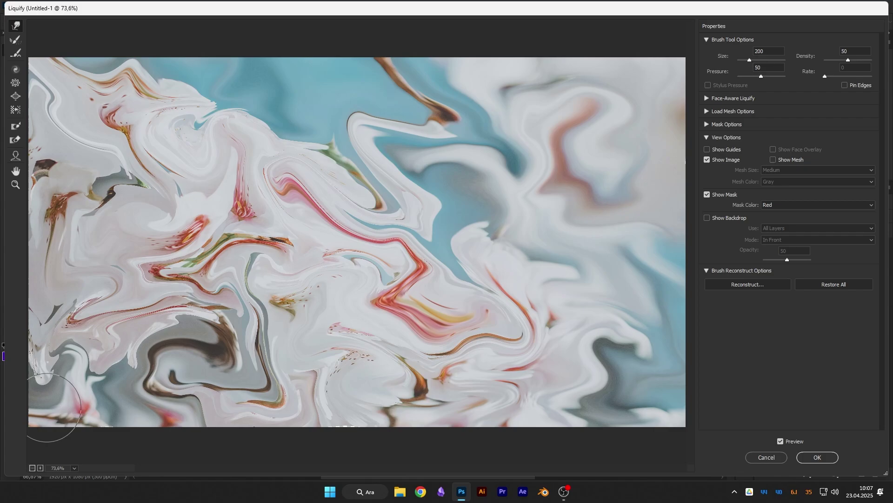
Apply the Liquify warp and scale the image down to about 40%
left_click(817, 456)
key("ctrl+t")
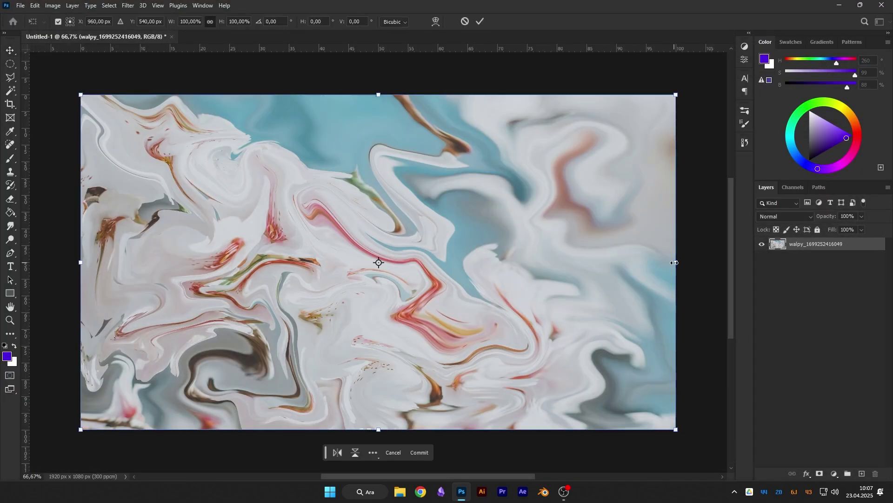
left_click_drag(675, 262, 488, 262)
mouse_move(423, 249)
left_mouse_down()
mouse_move(408, 249)
mouse_move(244, 148)
mouse_move(207, 140)
mouse_move(513, 141)
left_mouse_up()
key("Return")
Enlarge the three tile layers to span the canvas width and merge them into one strip
left_click(817, 269)
left_click(817, 244)
left_click(817, 269, "shift")
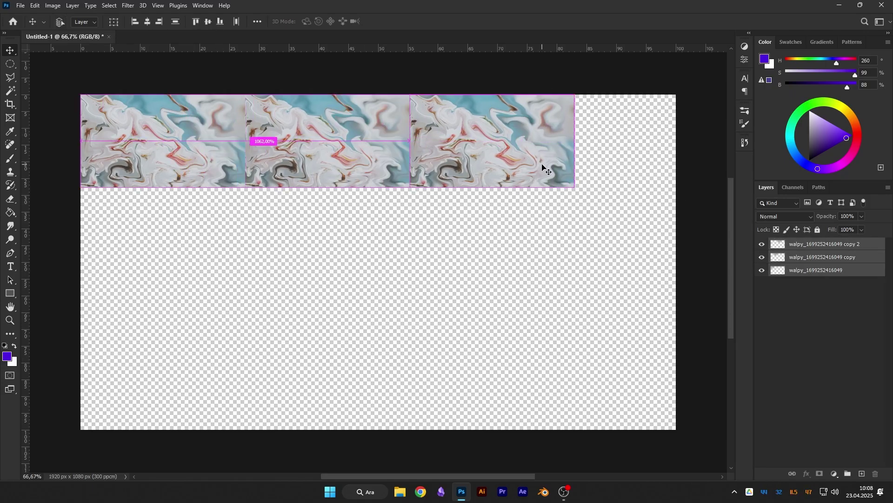
key("ctrl+t")
left_click_drag(575, 141, 640, 147)
left_click(481, 21)
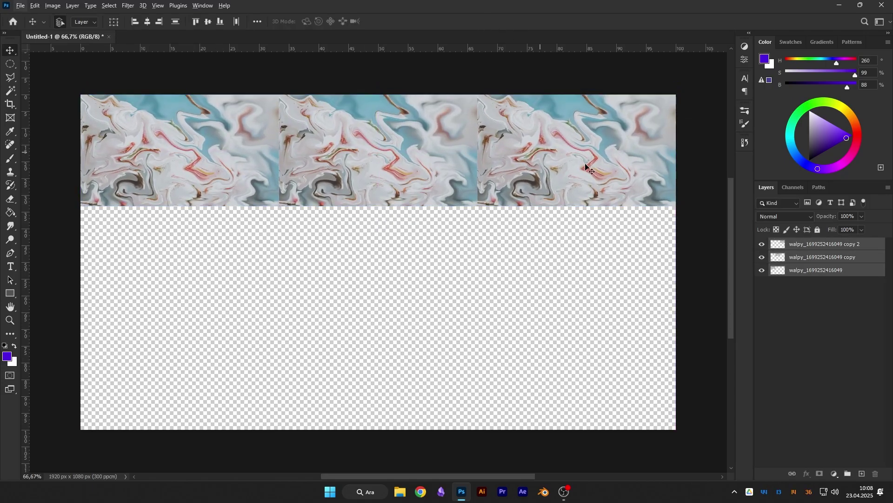
right_click(820, 246)
left_click(774, 392)
Copy the strip down into second and third rows and shift the upper row up
left_click_drag(449, 152, 433, 264)
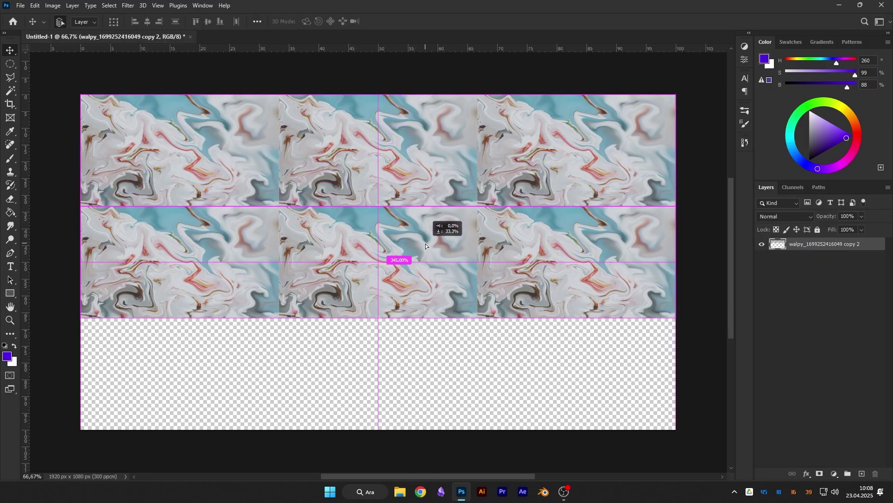
mouse_move(412, 236)
left_mouse_down()
mouse_move(410, 351)
mouse_move(418, 347)
left_mouse_up()
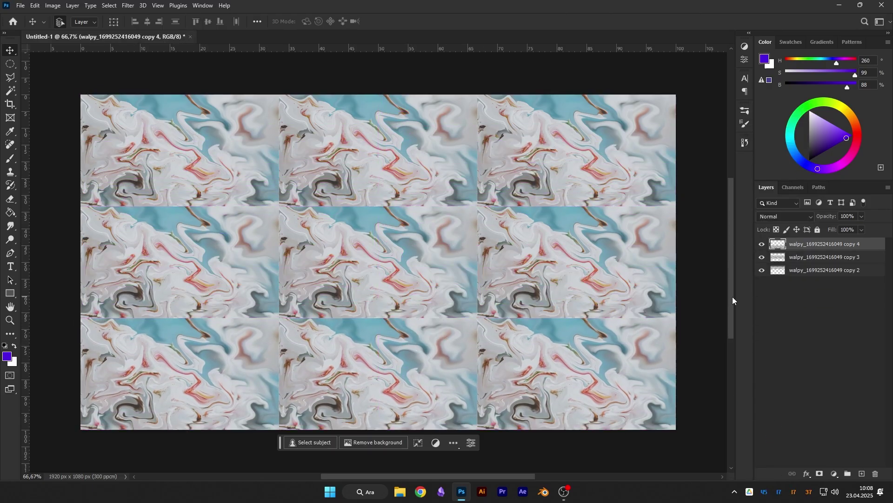
left_click(824, 271, "shift")
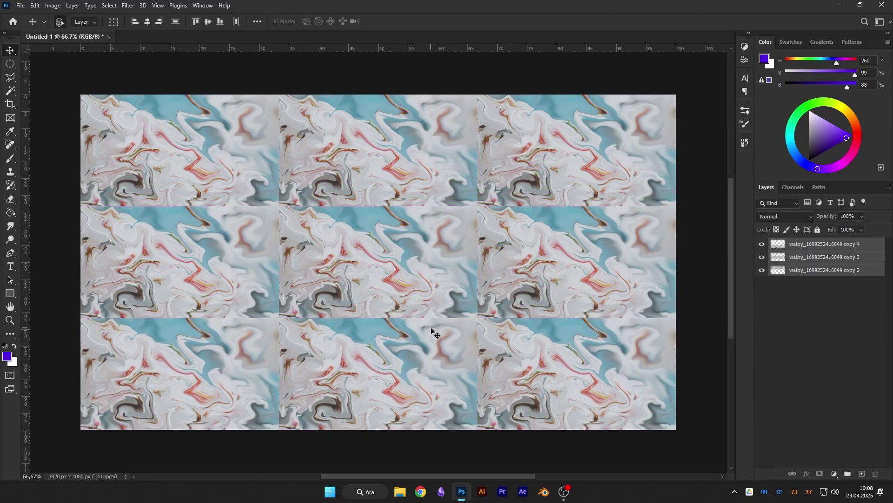
left_click(777, 298)
scroll(368, 330, "up", 1)
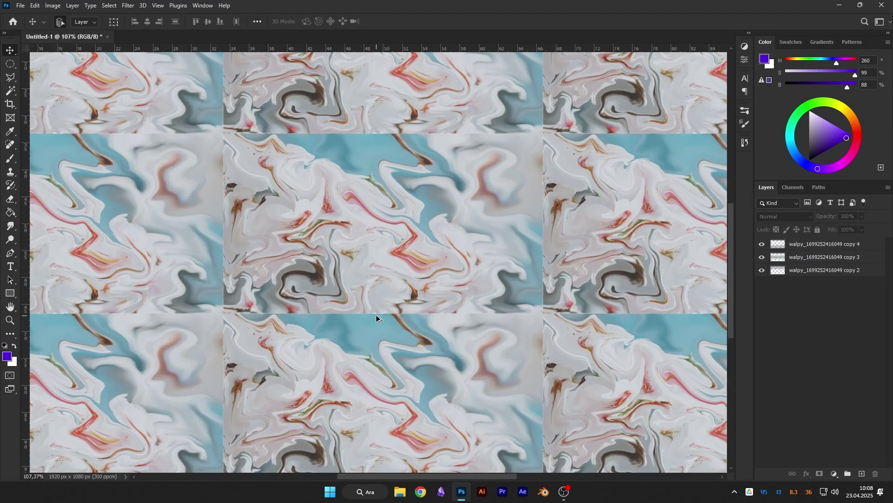
scroll(376, 318, "up", 3)
scroll(376, 318, "up", 3)
mouse_move(377, 319)
left_mouse_down()
mouse_move(415, 269)
mouse_move(415, 277)
left_mouse_up()
scroll(422, 272, "down", 3)
scroll(422, 271, "down", 3)
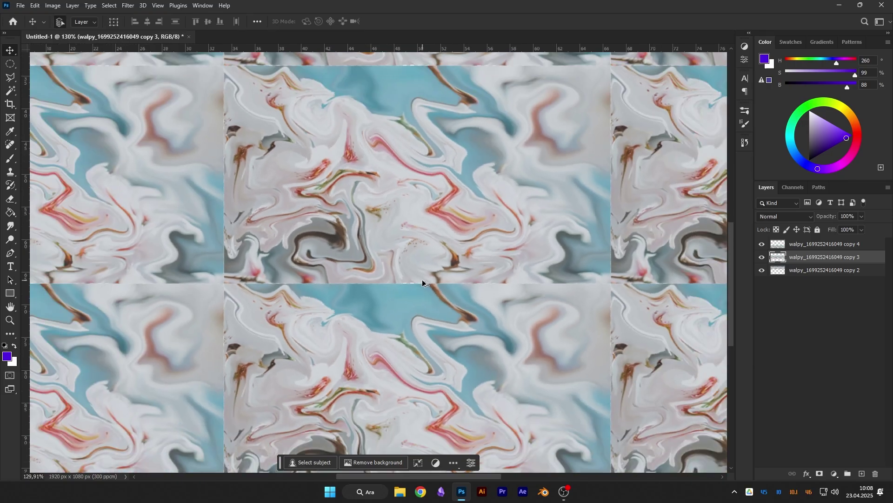
scroll(422, 282, "down", 3)
Move the bottom tile row up and enlarge it to about 104% to close the gap
left_click_drag(314, 315, 477, 320)
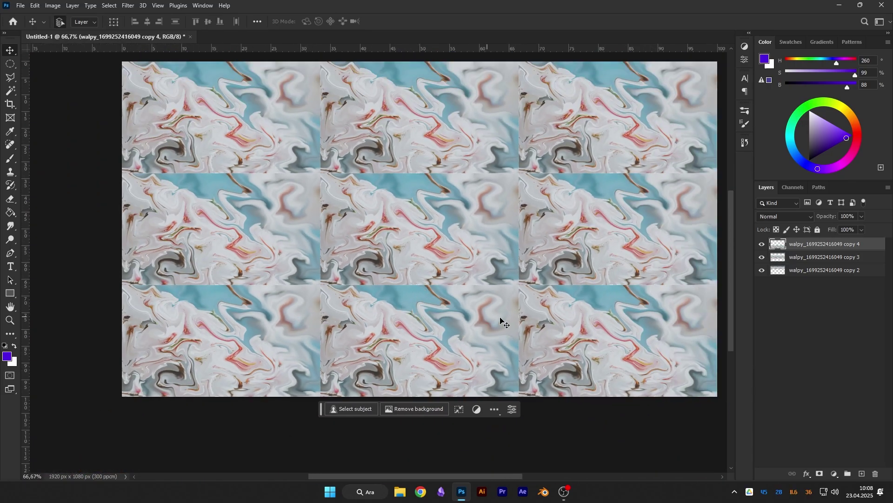
key("ctrl+t")
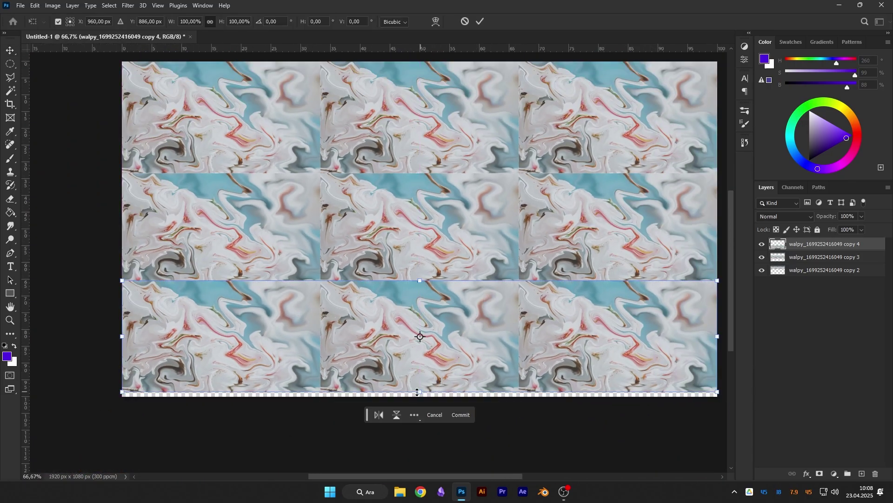
left_click_drag(419, 391, 418, 397)
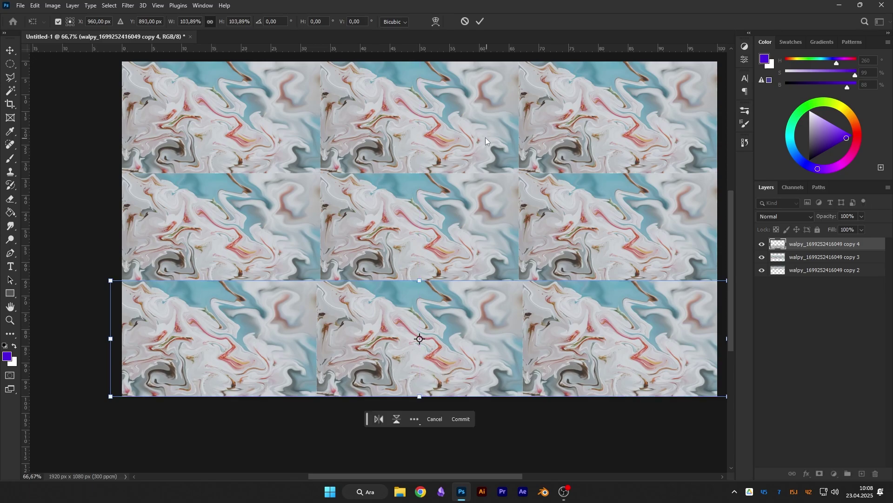
left_click(480, 21)
scroll(417, 169, "up", 2)
scroll(417, 168, "up", 1)
scroll(417, 178, "up", 1)
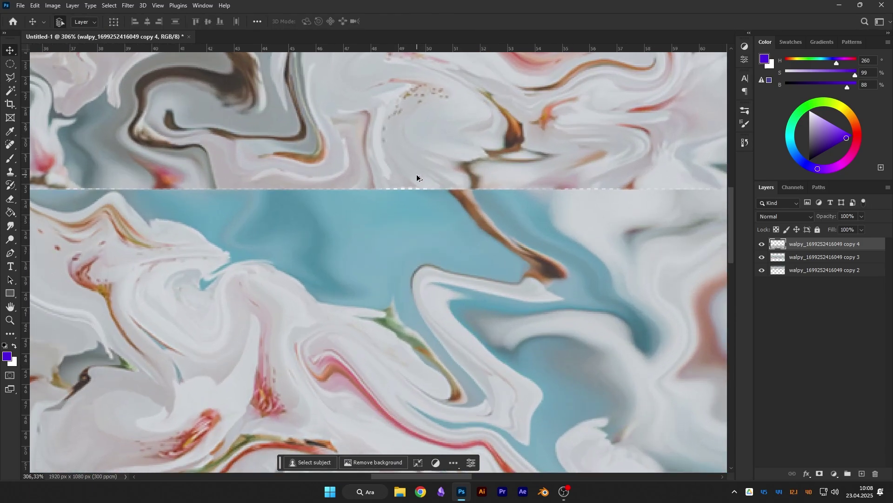
scroll(417, 179, "down", 2)
scroll(417, 178, "down", 2)
Shift the top tile row sideways with a free transform
left_click(421, 179)
key("ctrl+t")
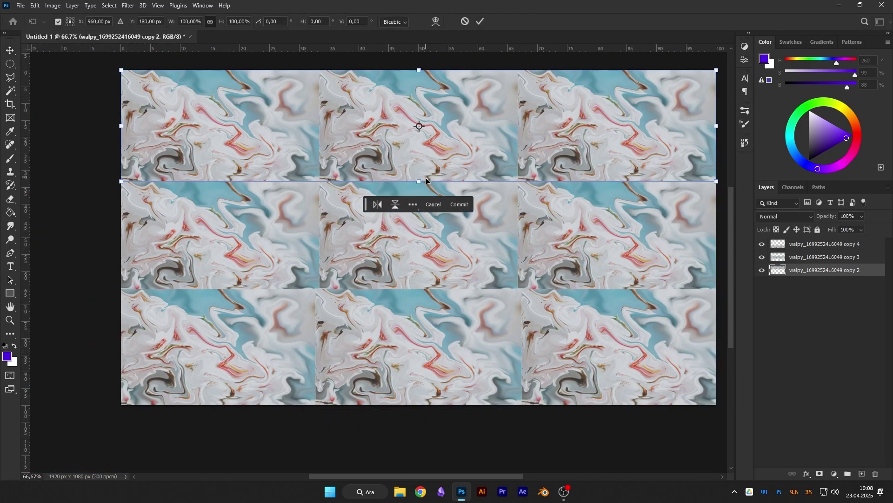
left_click_drag(426, 180, 419, 180)
left_click(480, 20)
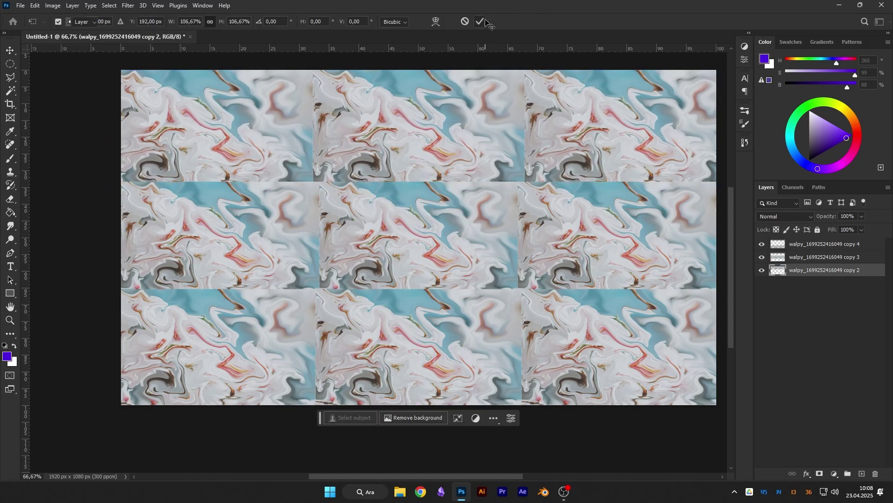
Merge the three tile row layers into a single layer
left_click(806, 243)
left_click(808, 270, "shift")
right_click(808, 272)
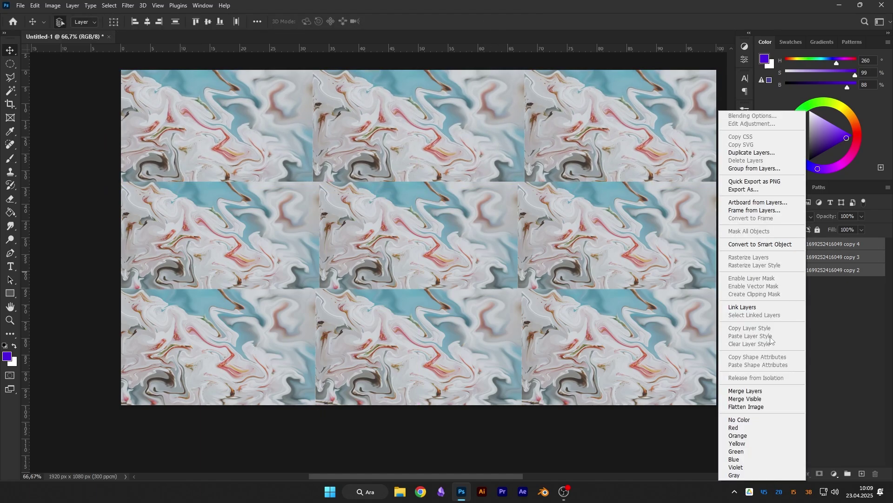
left_click(755, 391)
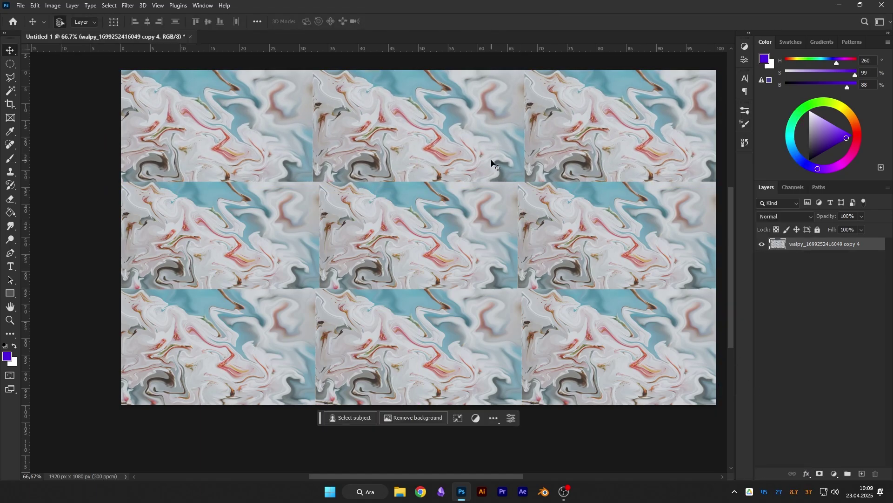
Open the Liquify filter and cancel it without changes
left_click(128, 6)
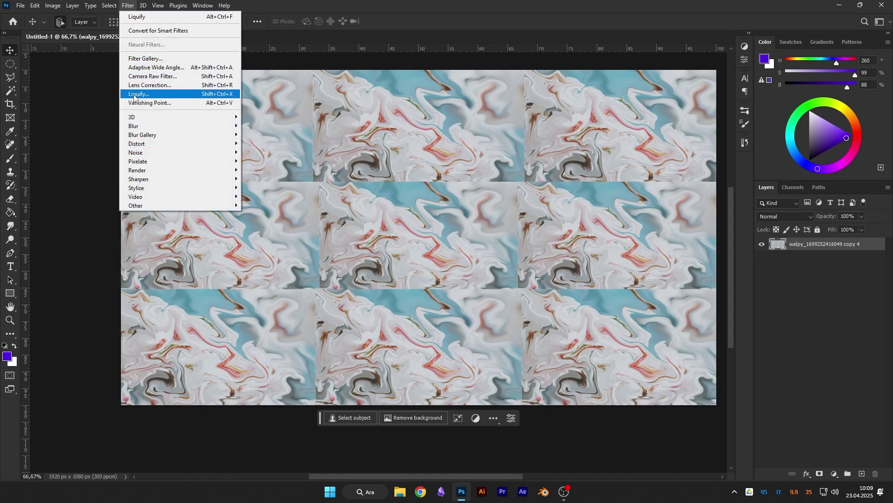
left_click(133, 98)
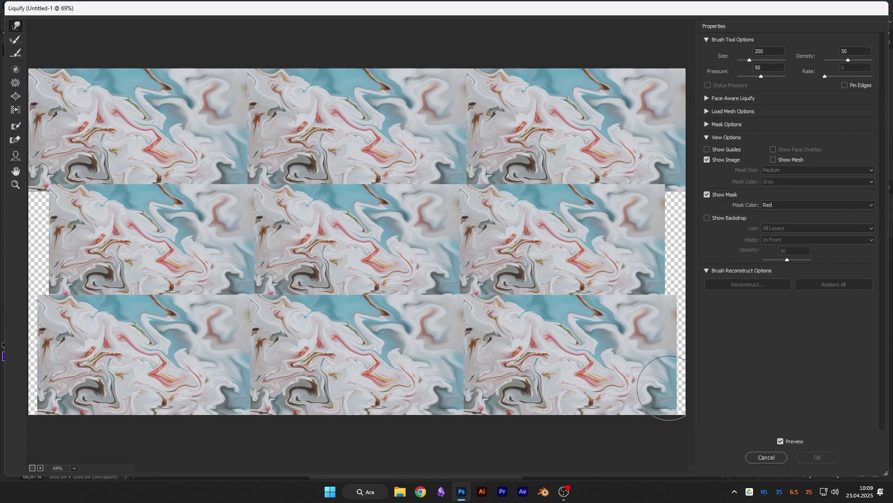
left_click(768, 457)
Crop the canvas to 1920×1080 with Delete Cropped Pixels enabled
key("c")
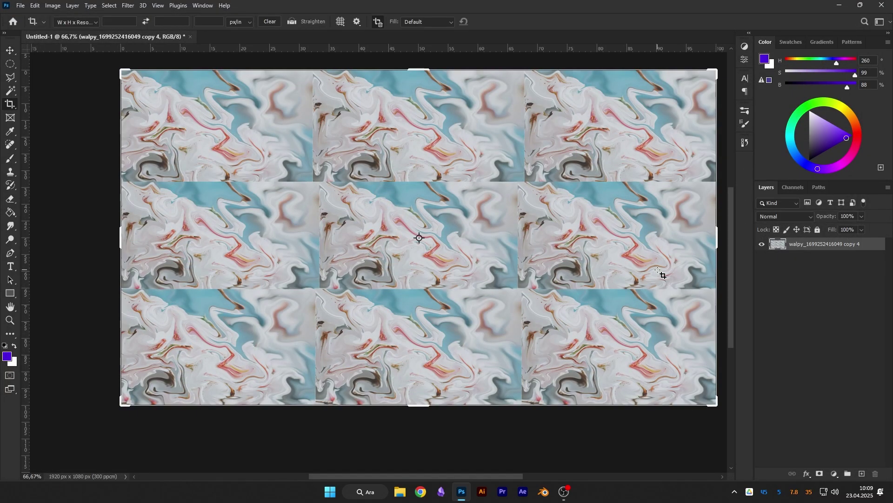
left_click(378, 22)
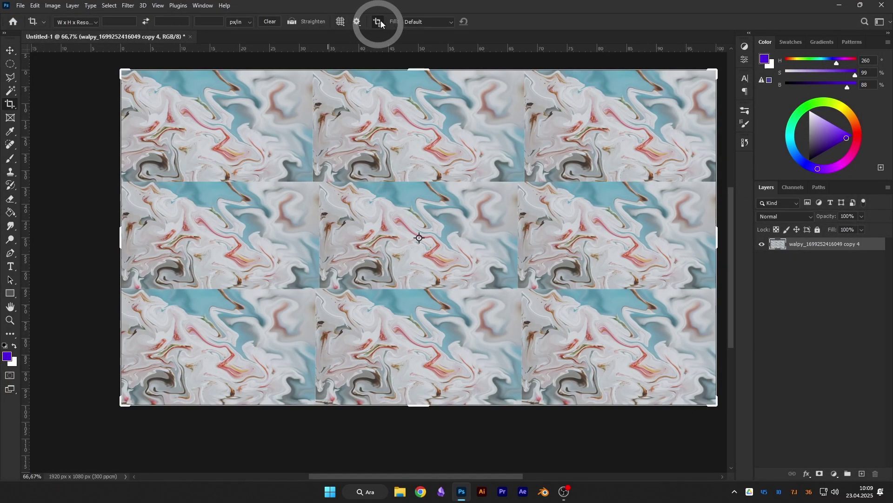
left_click(428, 153)
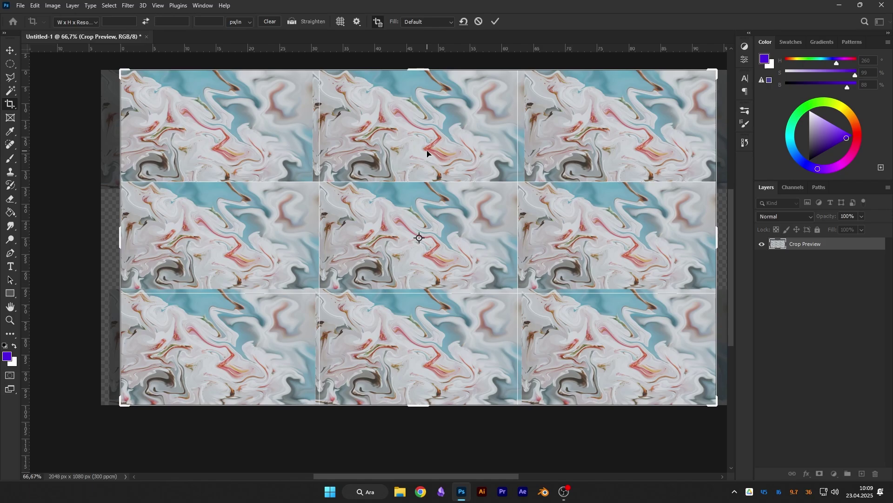
key("Return")
key("v")
Liquify away the tile seams into continuous swirls, then invert the colours
left_click(128, 5)
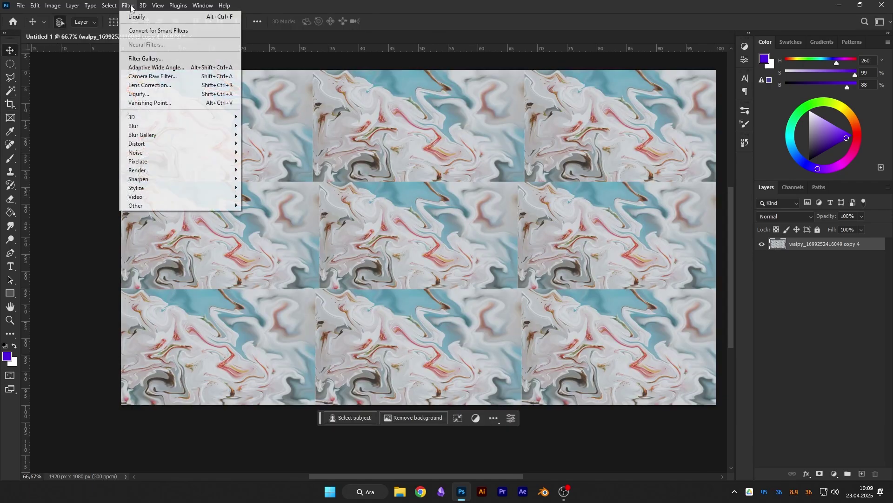
left_click(140, 94)
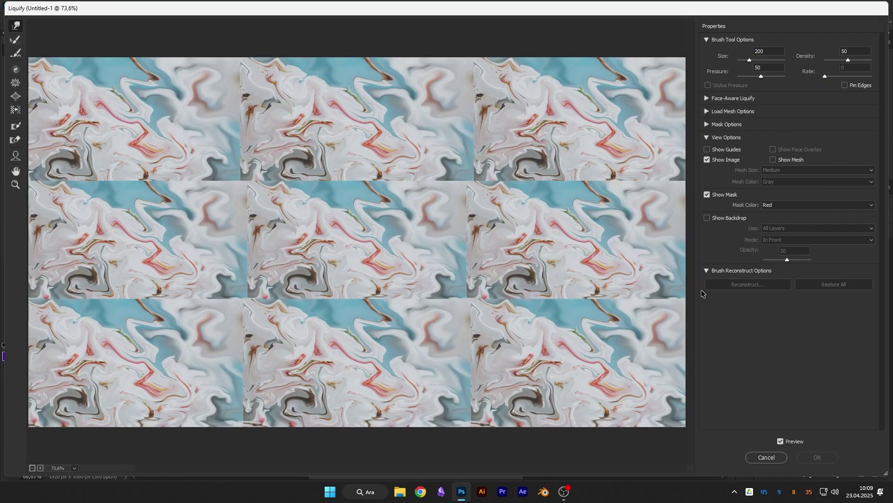
mouse_move(220, 113)
left_mouse_down()
mouse_move(326, 241)
mouse_move(138, 47)
mouse_move(342, 103)
mouse_move(513, 98)
mouse_move(611, 168)
mouse_move(500, 240)
mouse_move(663, 320)
mouse_move(618, 431)
left_mouse_up()
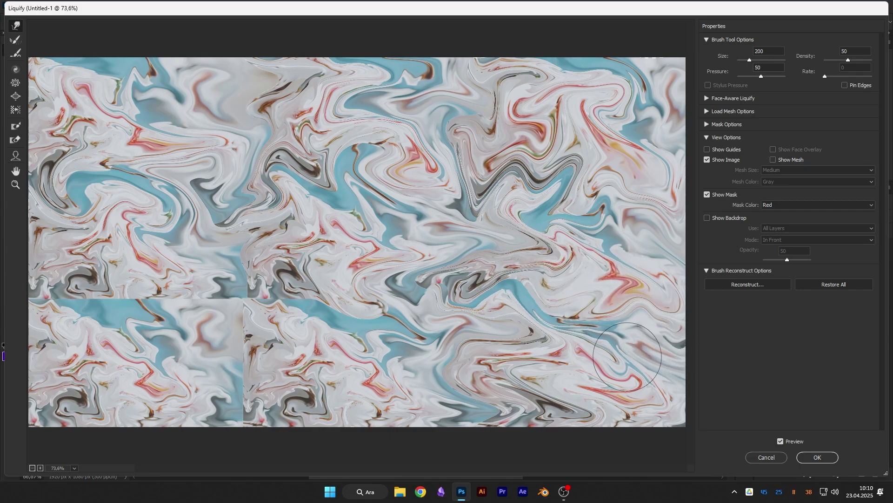
mouse_move(228, 321)
left_mouse_down()
mouse_move(357, 301)
mouse_move(140, 391)
left_mouse_up()
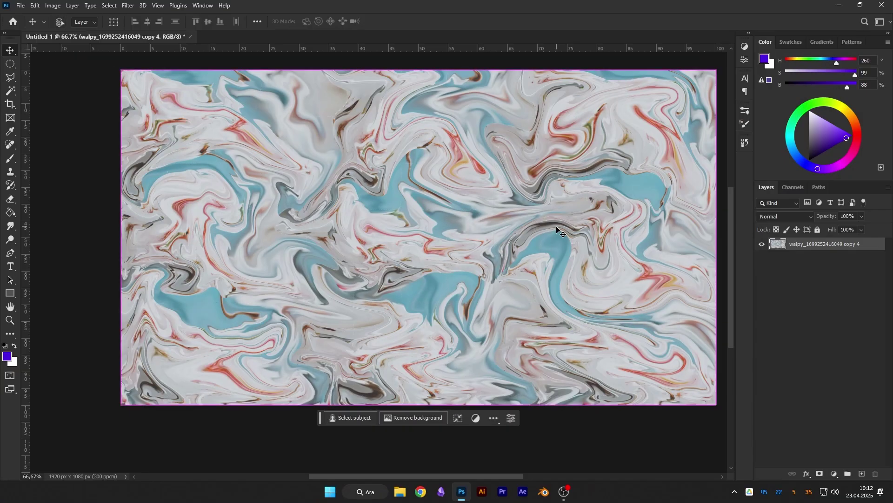
key("ctrl+i")
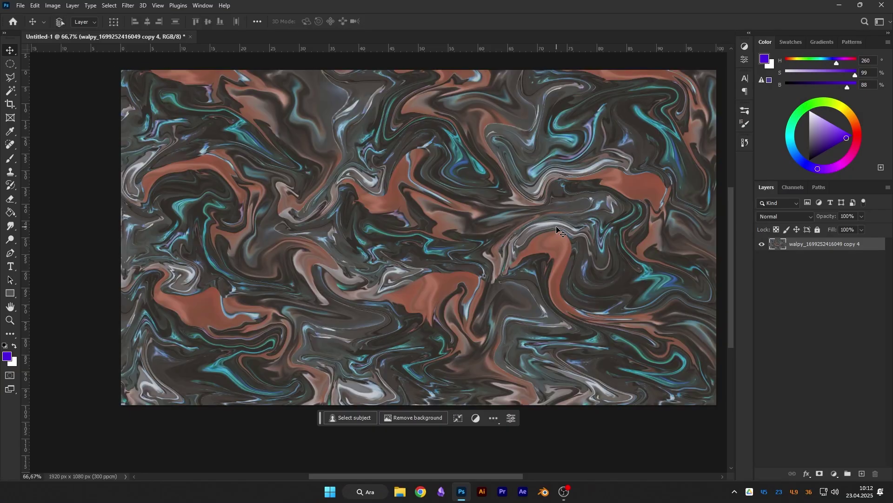
Undo the inversion and apply an S-shaped Curves adjustment to boost swirl contrast
key("ctrl+i")
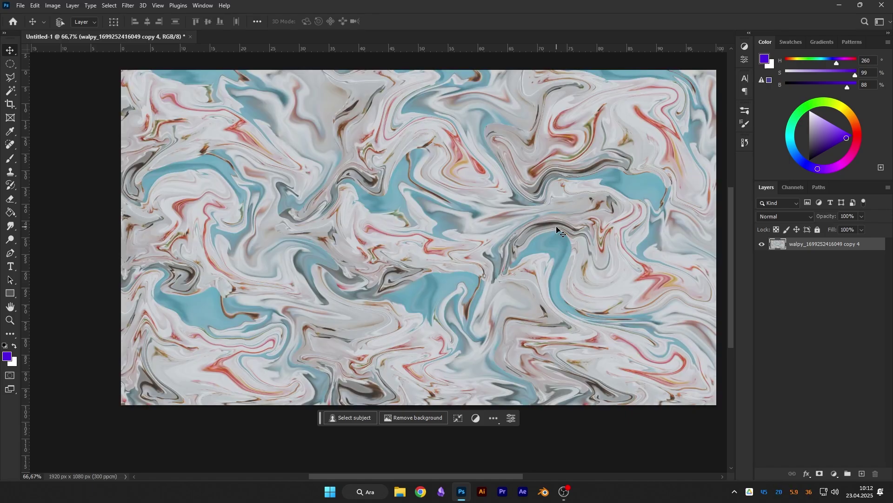
key("ctrl+m")
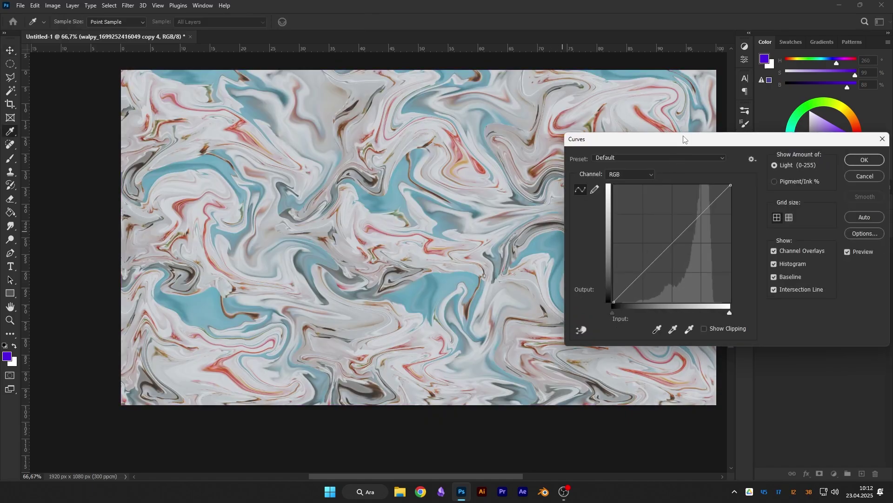
left_click_drag(684, 138, 644, 179)
left_click_drag(594, 325, 602, 336)
left_click_drag(648, 282, 653, 269)
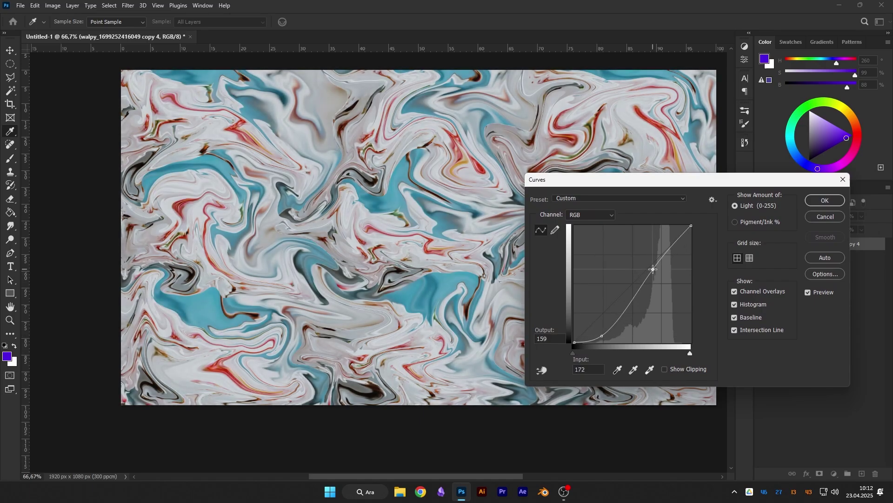
left_click_drag(601, 336, 636, 310)
left_click(632, 308)
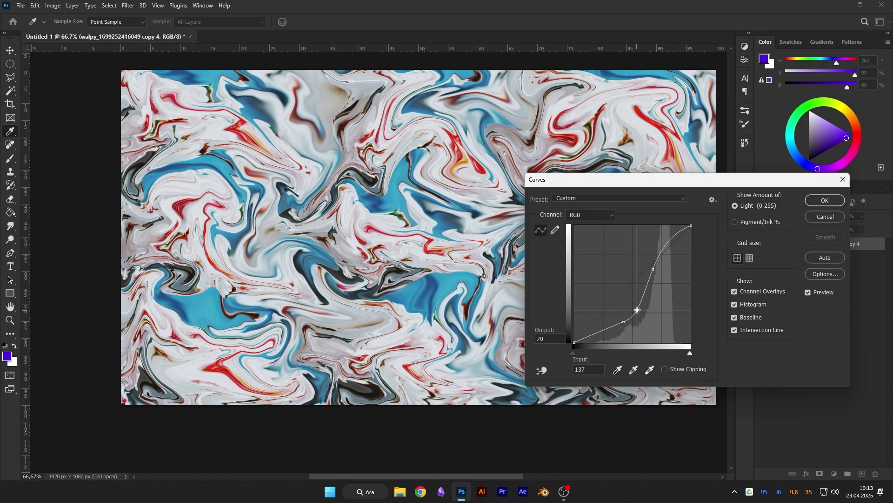
left_click(823, 200)
Try an inversion and a Hue/Saturation hue shift, then undo them
key("ctrl+i")
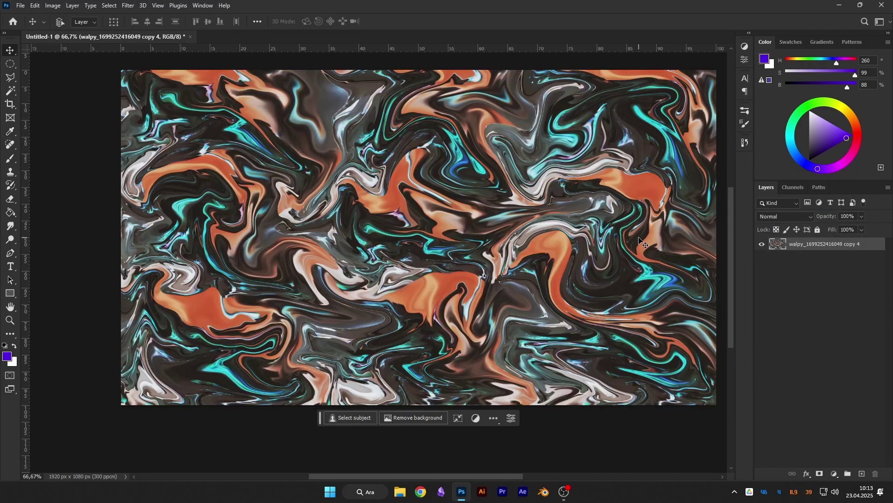
key("ctrl+z")
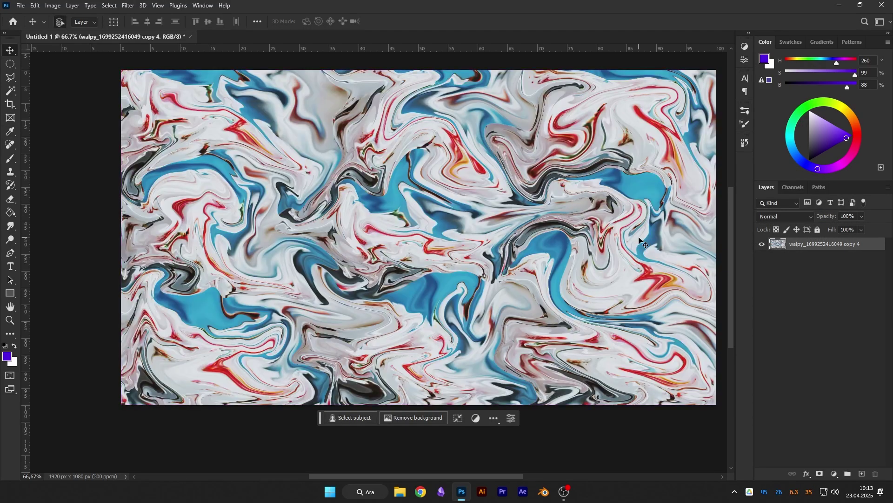
key("ctrl+u")
mouse_move(672, 286)
left_mouse_down()
mouse_move(630, 286)
mouse_move(708, 289)
left_mouse_up()
key("Return")
key("ctrl+i")
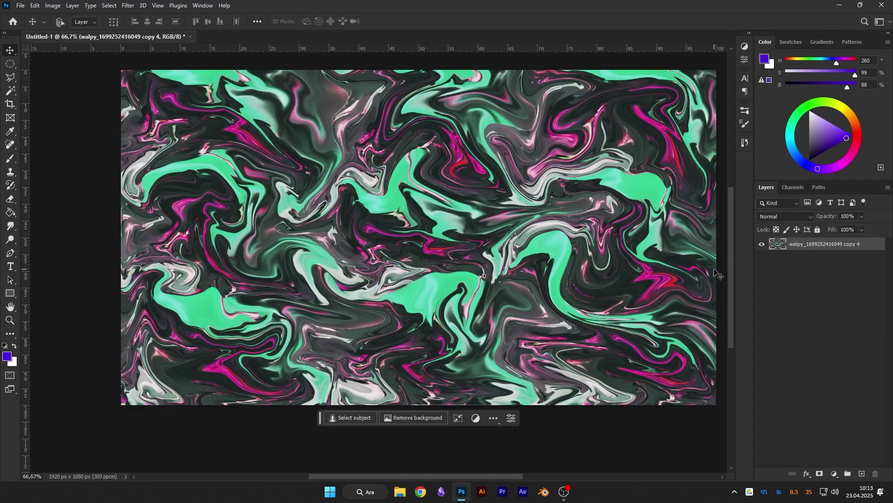
key("ctrl+z")
key("ctrl+z")
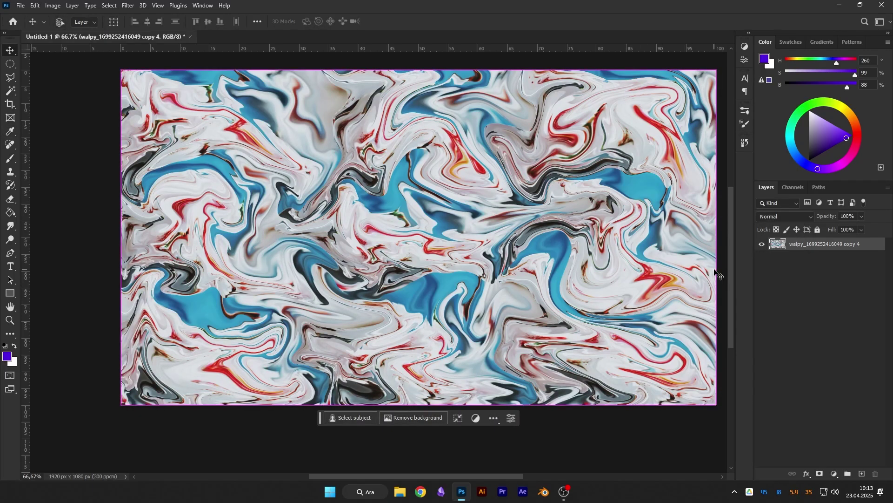
Invert the colours and apply a Hue/Saturation hue shift of -145
key("ctrl+i")
key("ctrl+u")
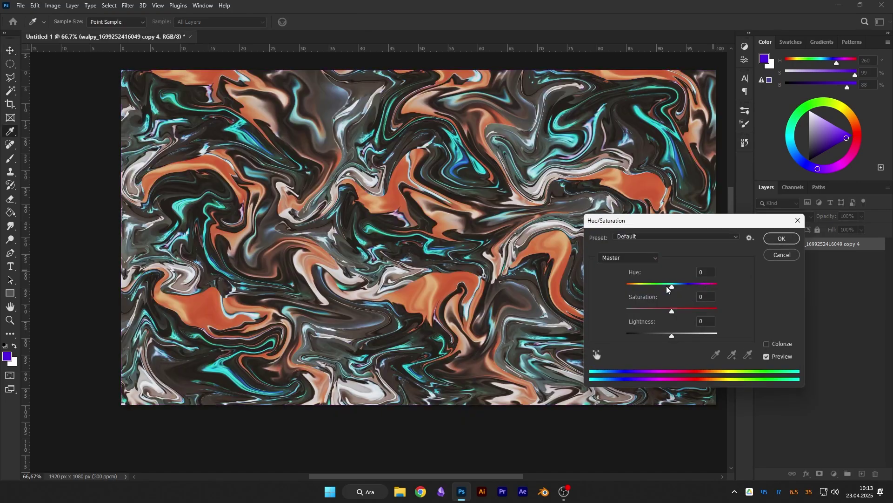
mouse_move(668, 289)
left_mouse_down()
mouse_move(634, 288)
mouse_move(719, 288)
left_mouse_up()
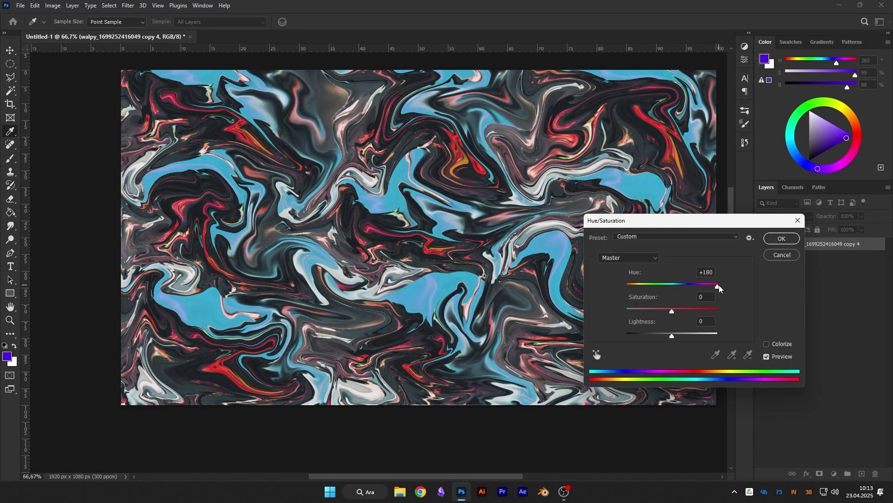
left_click(782, 237)
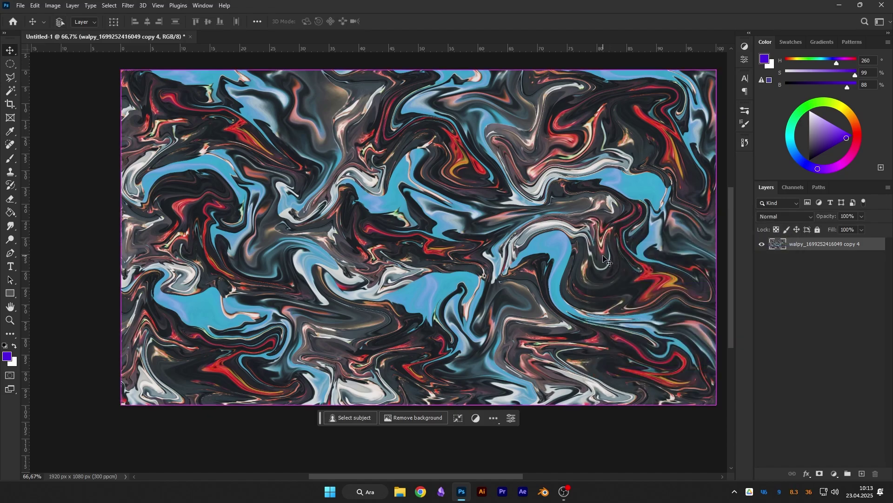
Shift the Cyans range hue to -180, turning blue streaks lime green and orange
key("ctrl+u")
left_click(605, 257)
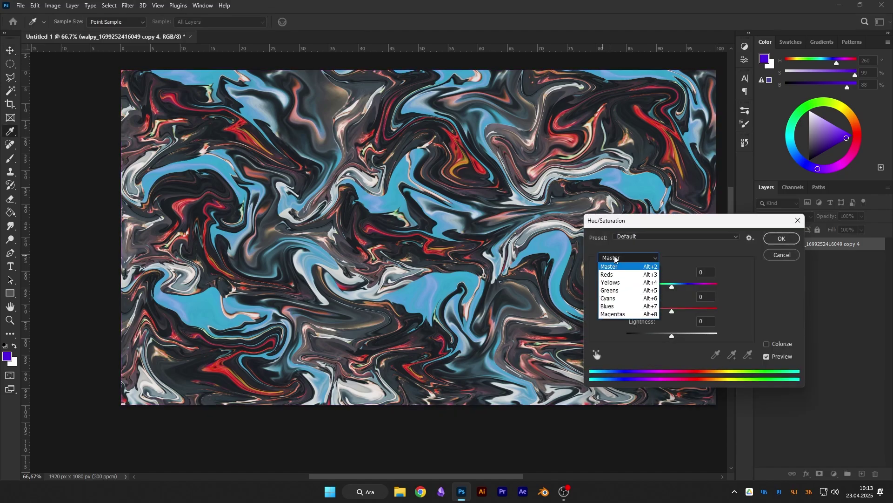
left_click(619, 299)
left_click_drag(671, 287, 627, 287)
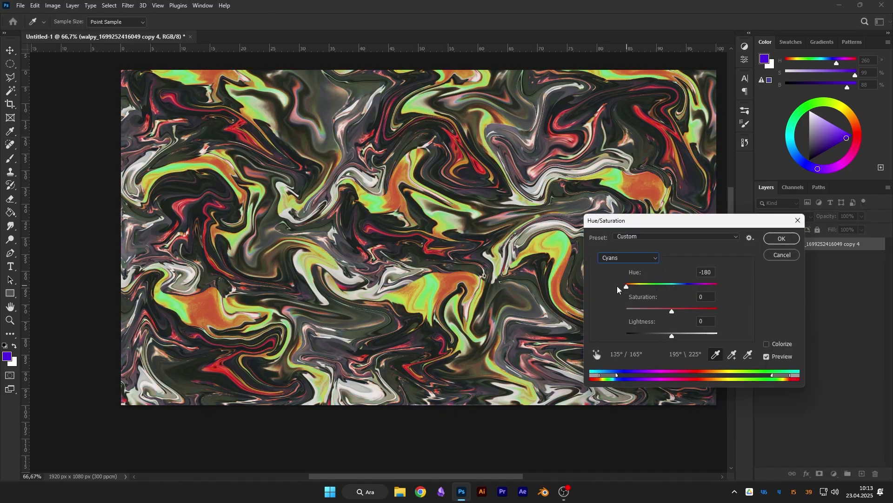
mouse_move(626, 287)
left_mouse_down()
mouse_move(666, 289)
mouse_move(627, 289)
left_mouse_up()
left_click(781, 238)
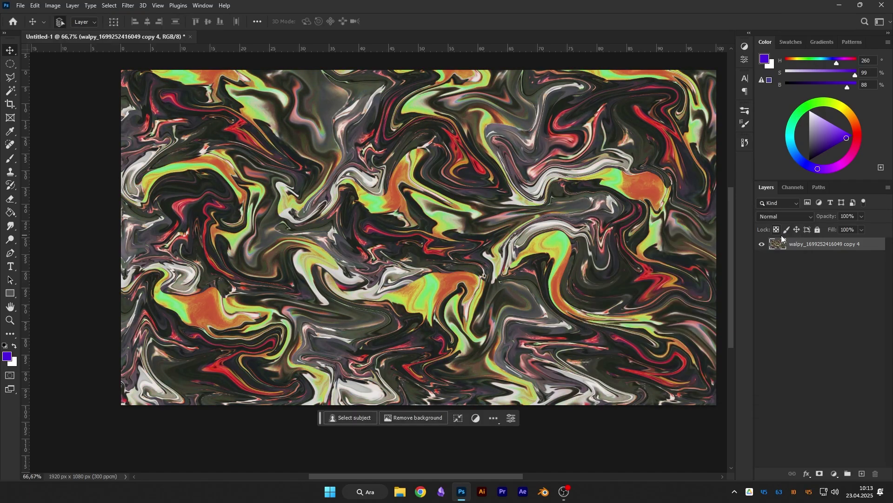
left_click_drag(477, 275, 489, 201)
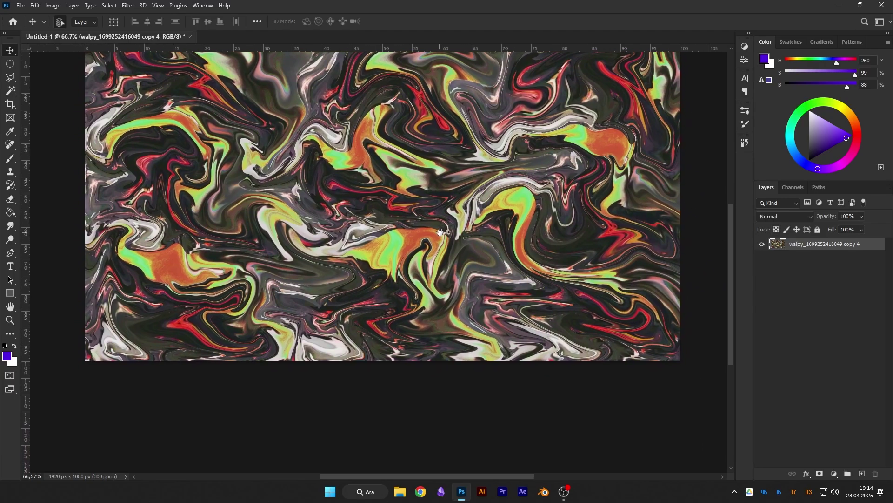
scroll(466, 330, "up", 2)
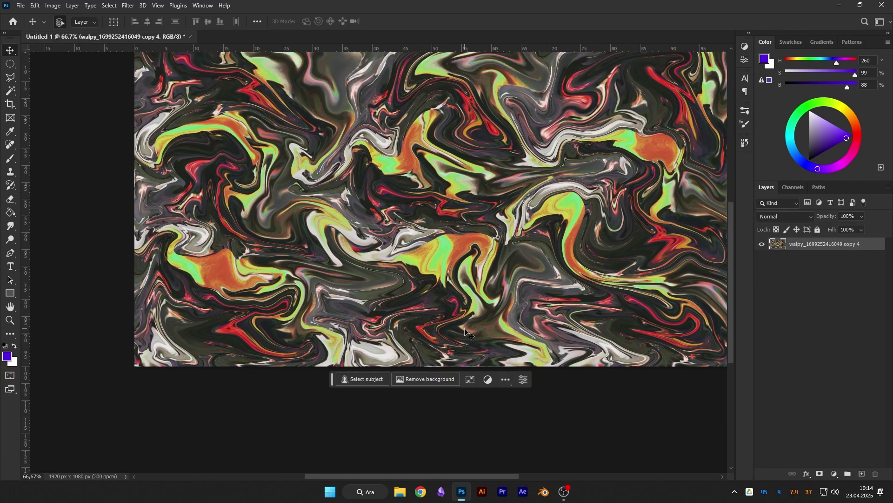
scroll(466, 332, "up", 1)
scroll(409, 375, "up", 1)
scroll(404, 370, "up", 2)
scroll(398, 361, "up", 2)
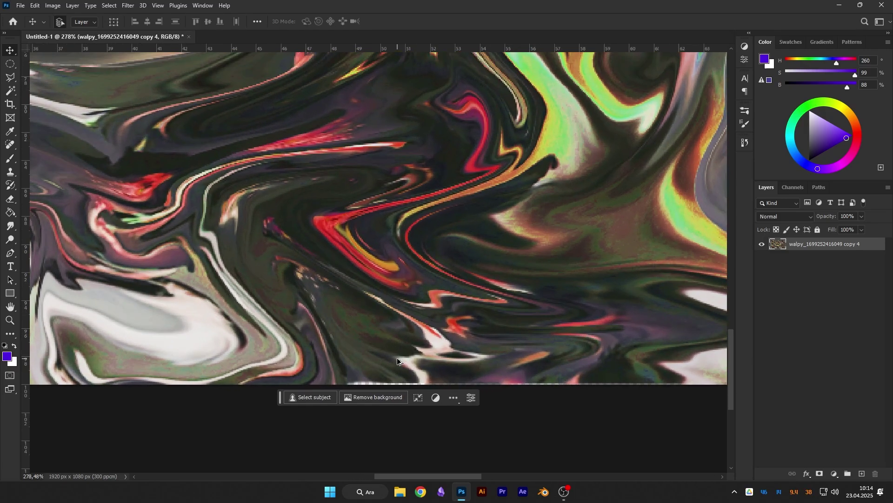
scroll(397, 361, "down", 1)
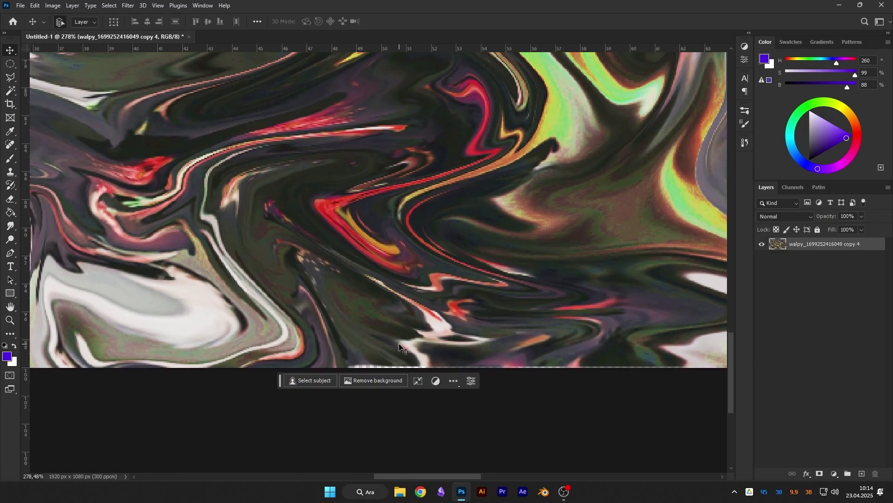
left_click_drag(401, 347, 400, 332)
key("ctrl+z")
scroll(422, 269, "down", 2)
scroll(419, 265, "down", 2)
scroll(412, 262, "down", 1)
left_click_drag(404, 214, 398, 260)
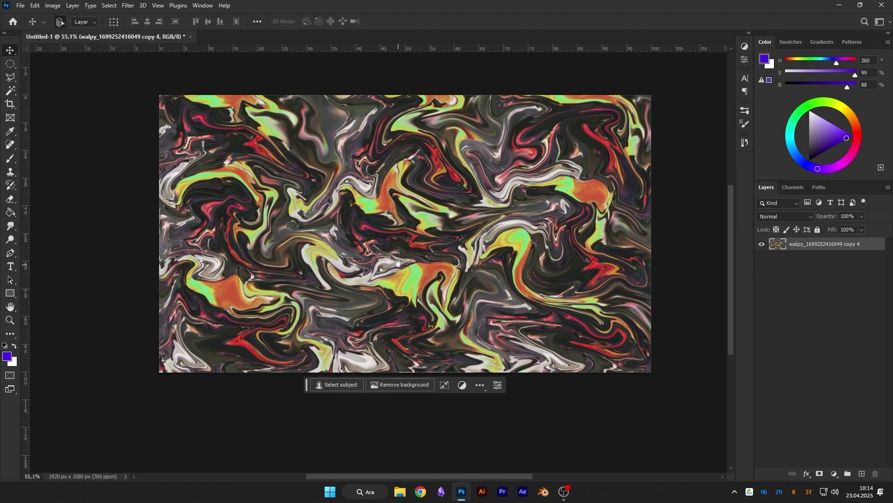
right_click(405, 213)
left_click(418, 217)
key("ctrl+t")
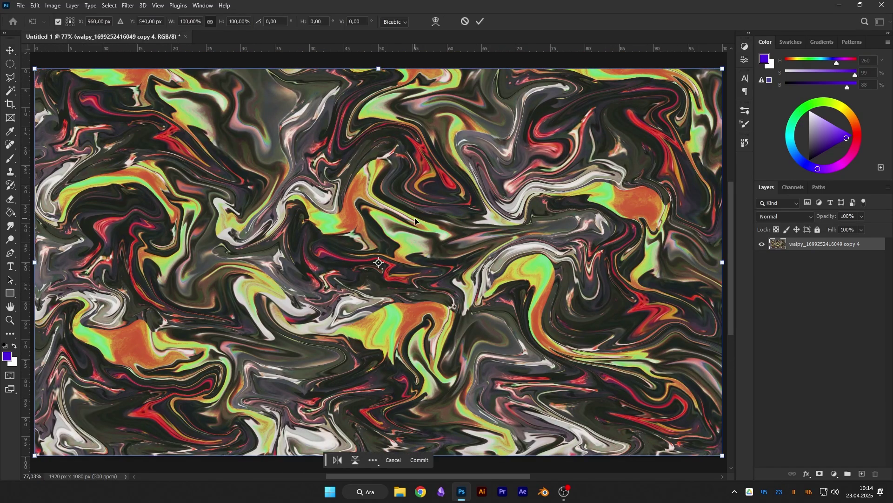
left_click_drag(378, 67, 379, 68)
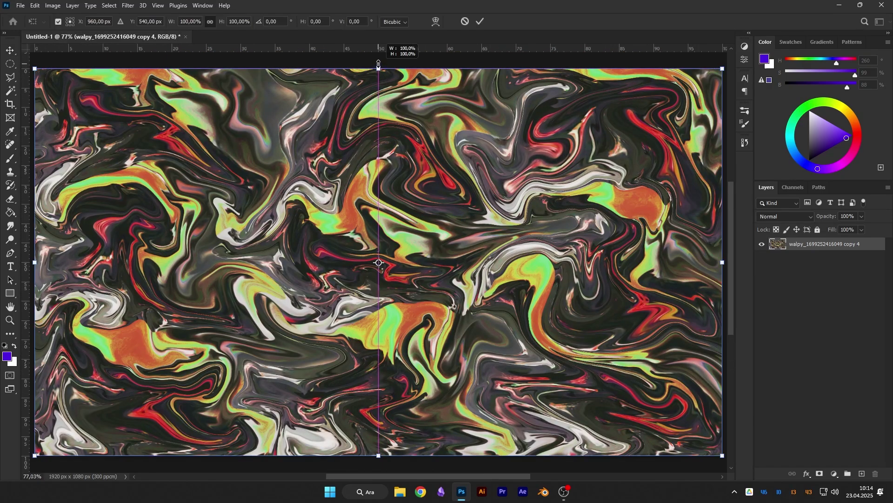
key("Return")
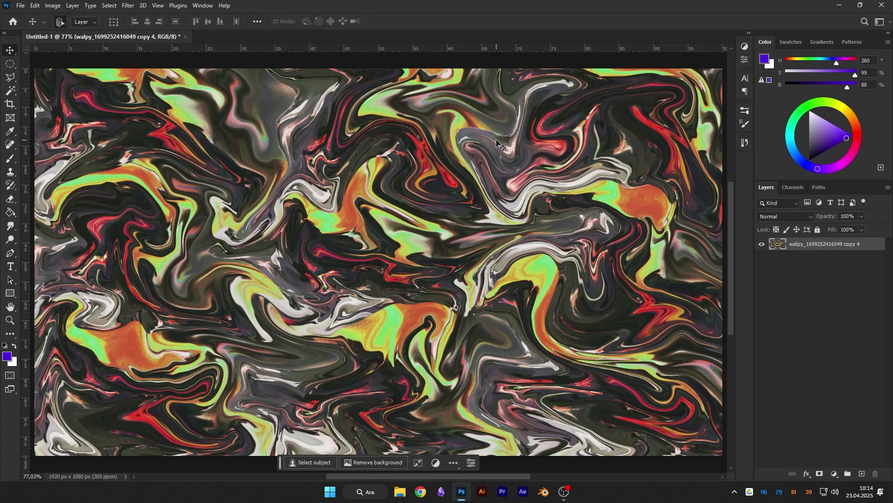
scroll(592, 188, "up", 3)
scroll(582, 183, "up", 3)
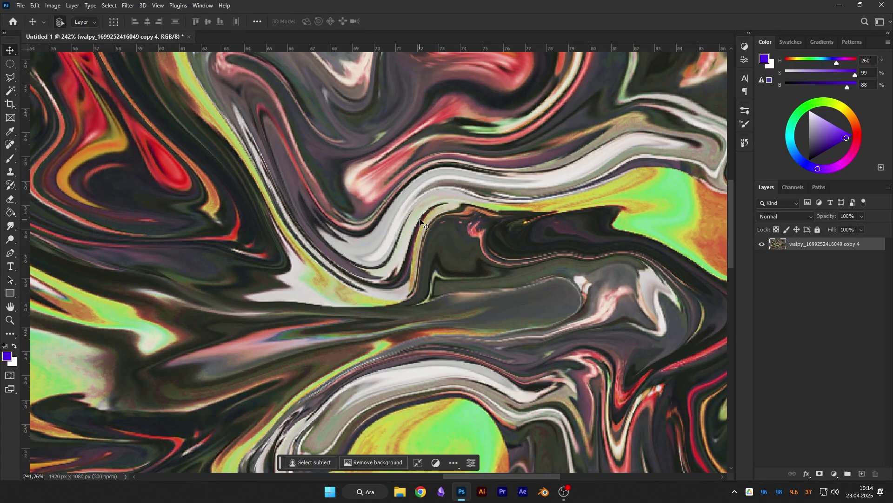
right_click(199, 162)
left_click(218, 170)
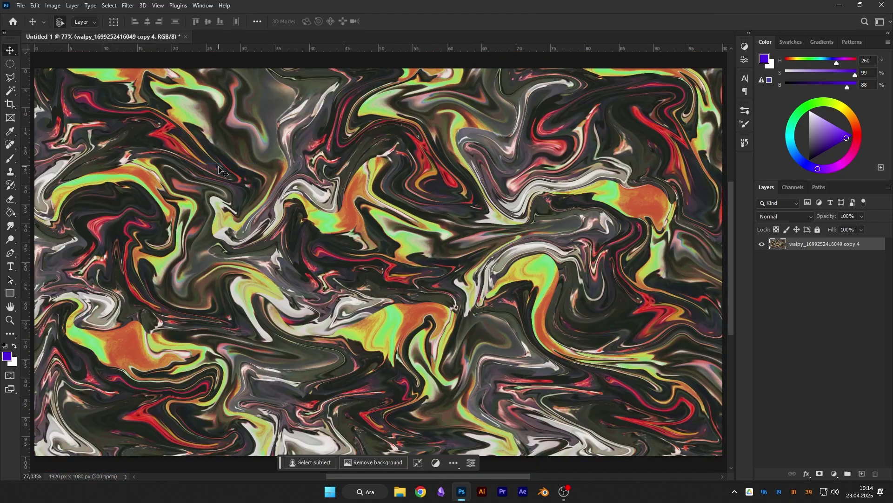
Open Oil Paint and try lighting and shine, leaving lighting off
left_click(133, 6)
mouse_move(137, 187)
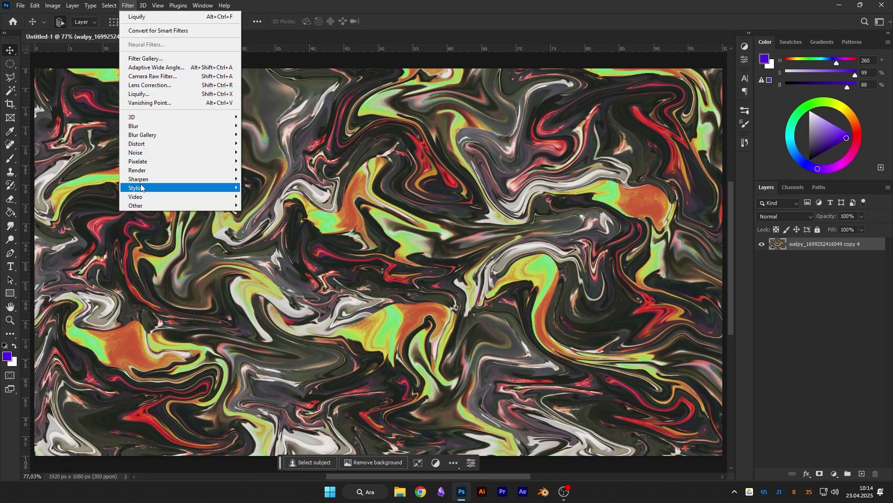
left_click(260, 223)
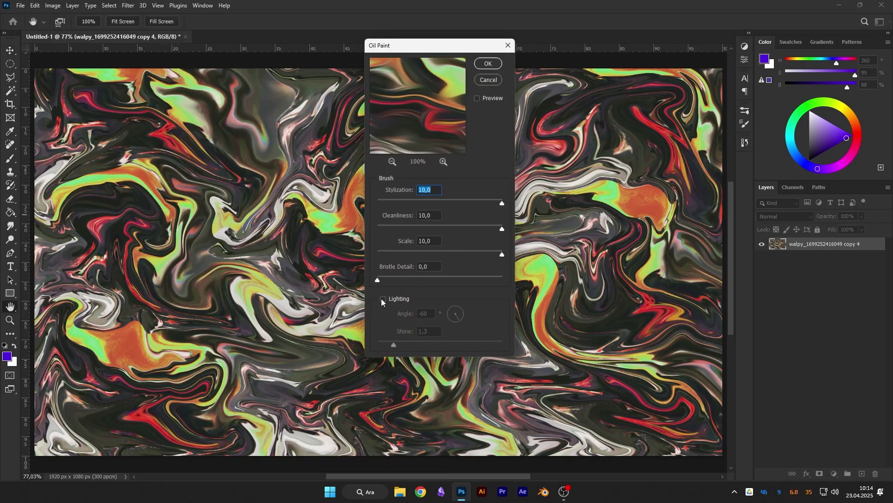
left_click(383, 299)
left_click(478, 99)
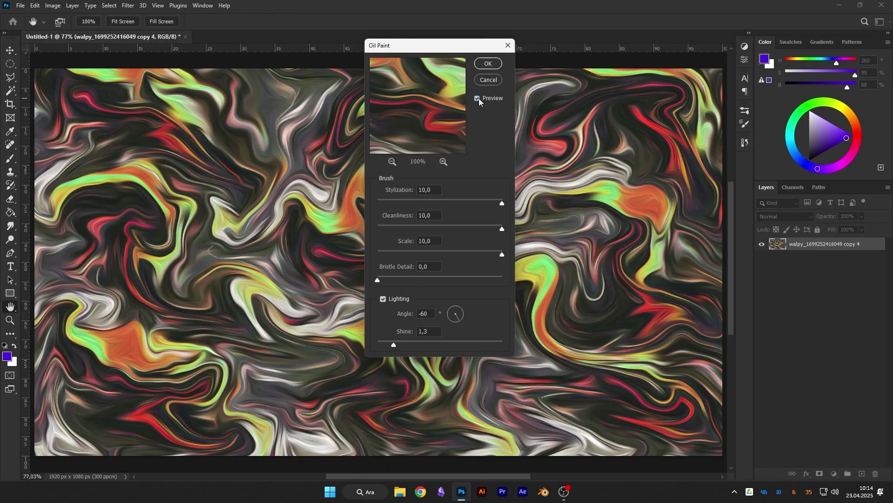
left_click_drag(476, 340, 490, 343)
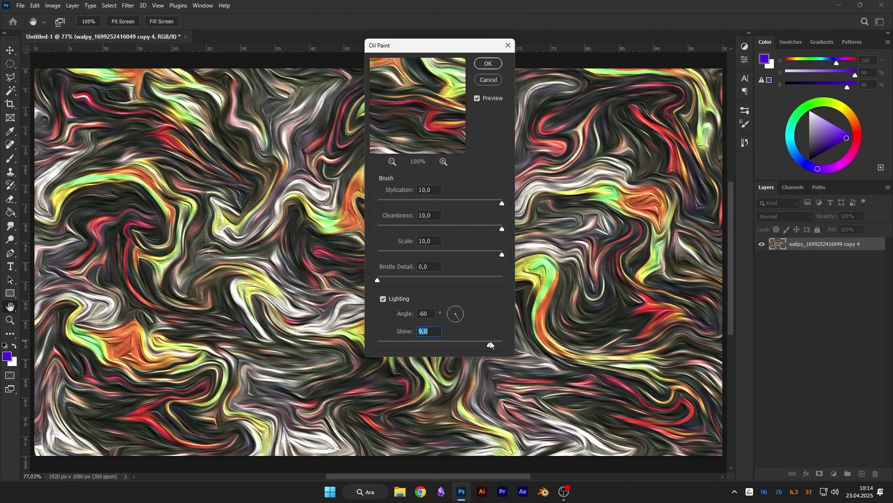
left_click_drag(423, 344, 375, 344)
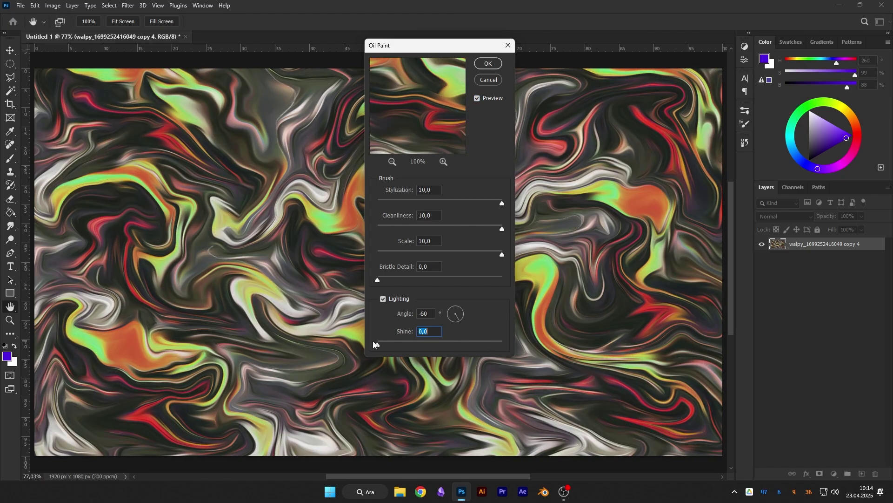
left_click(383, 299)
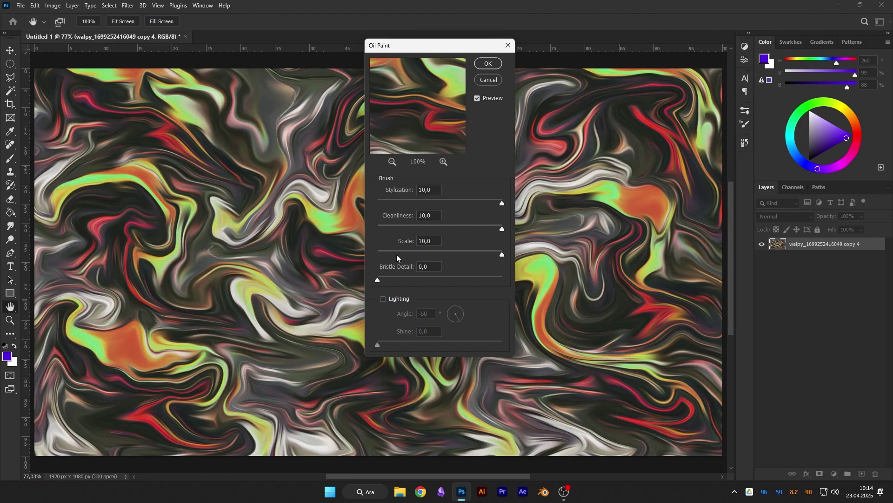
Set Oil Paint stylization to 10 and cleanliness to 5
left_click(416, 202)
left_click(502, 203)
left_click_drag(427, 225, 391, 229)
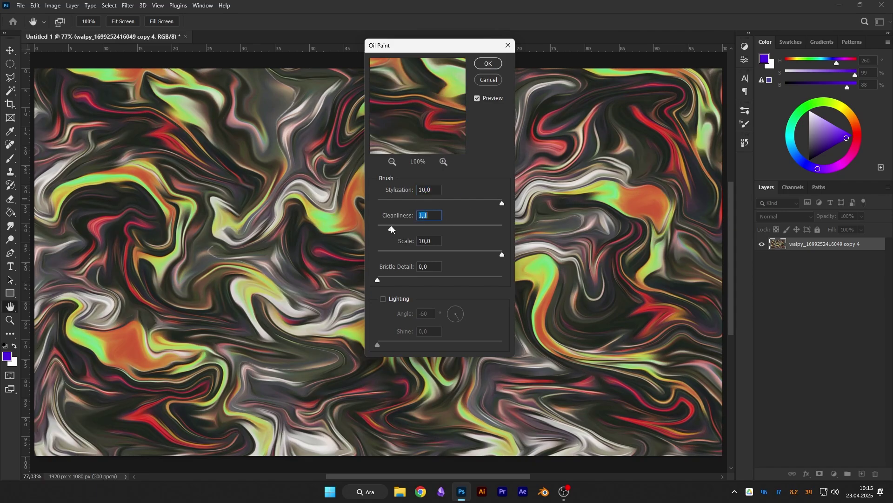
left_click(500, 226)
left_click(414, 190)
left_click(414, 213)
type("5")
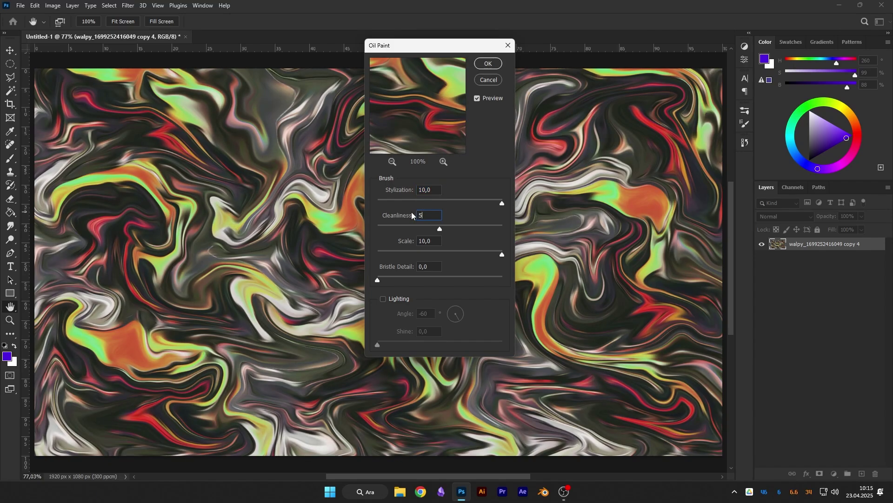
Set Oil Paint scale to 9.9, preview several swirl areas, and apply it
left_click(378, 253)
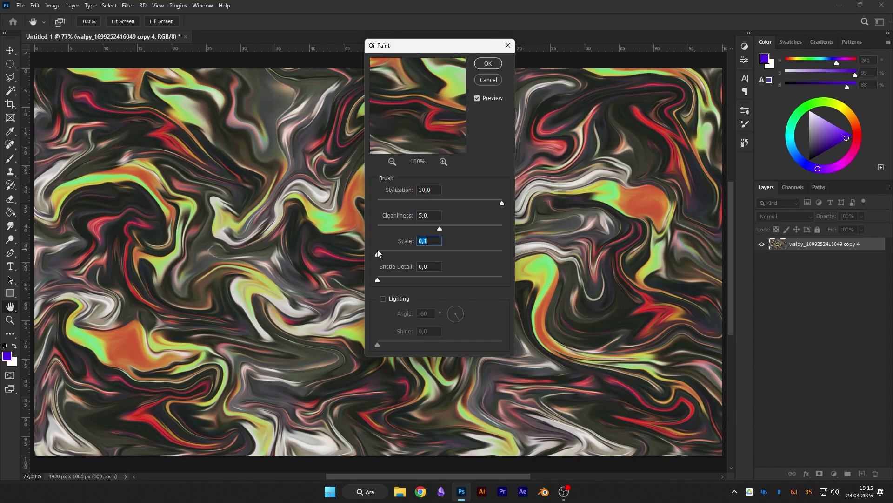
left_click(501, 253)
left_click(542, 197)
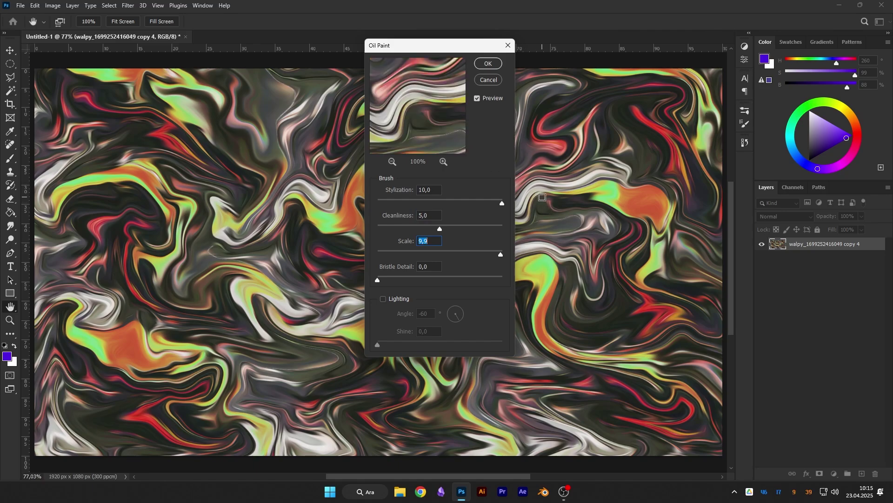
left_click(660, 187)
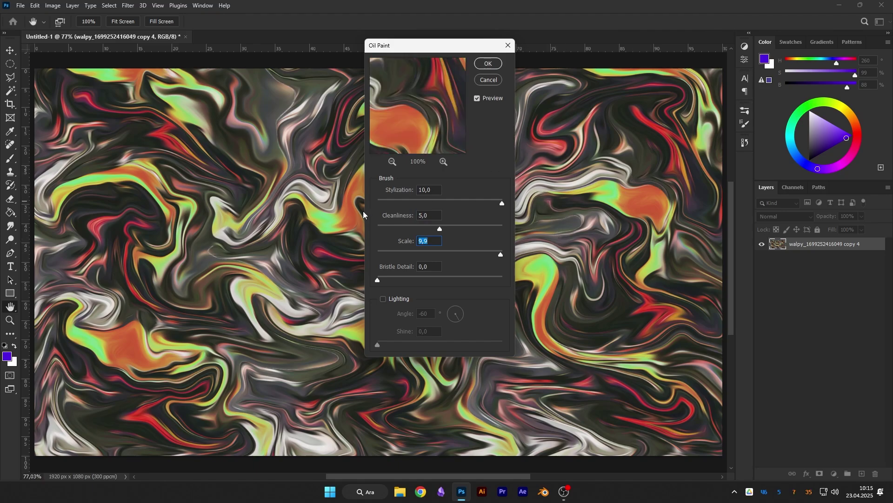
left_click(283, 313)
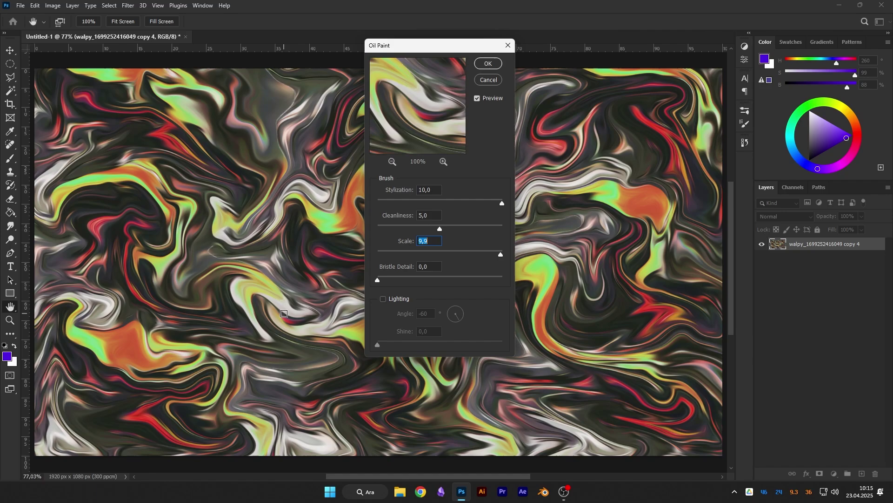
left_click(487, 65)
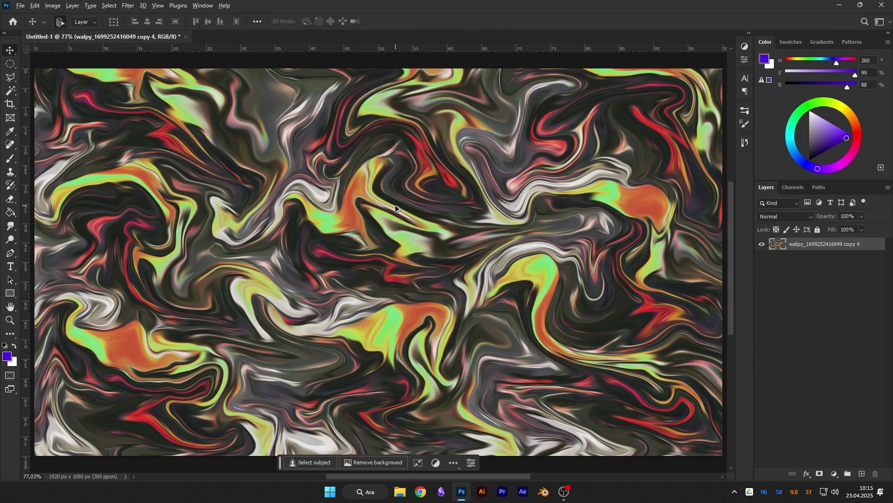
scroll(395, 205, "up", 1)
scroll(395, 204, "up", 1)
scroll(395, 204, "up", 1)
scroll(395, 204, "up", 1)
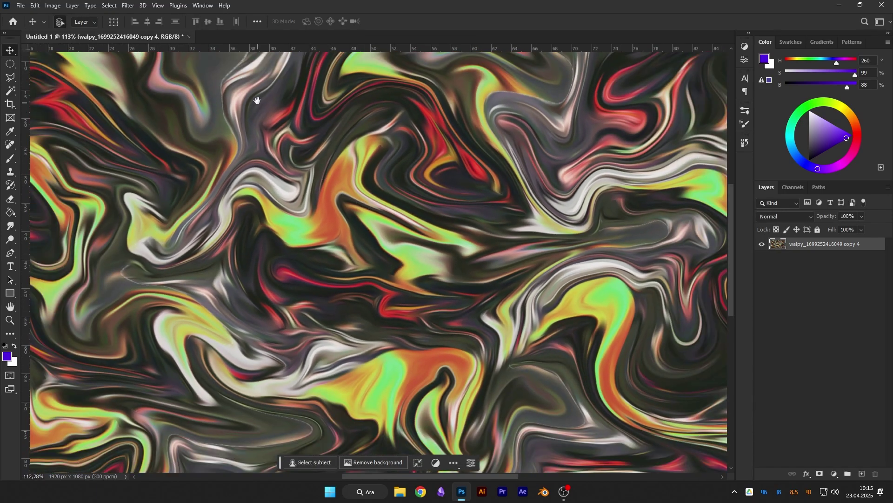
scroll(395, 204, "up", 2)
scroll(395, 219, "up", 1)
scroll(389, 222, "up", 2)
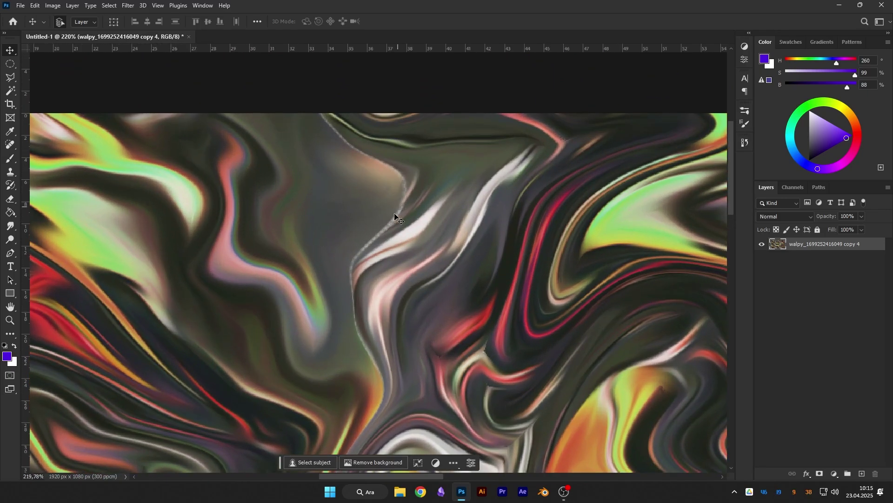
Undo an accidental layer shift and Alt-drag copy 4 to create copy 5 beneath it
left_click_drag(389, 218, 408, 245)
key("ctrl+z")
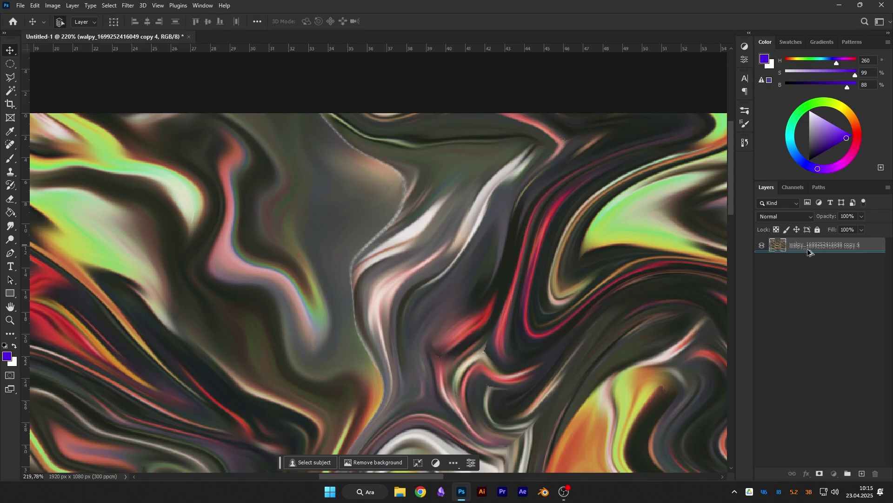
left_click_drag(809, 250, 807, 258)
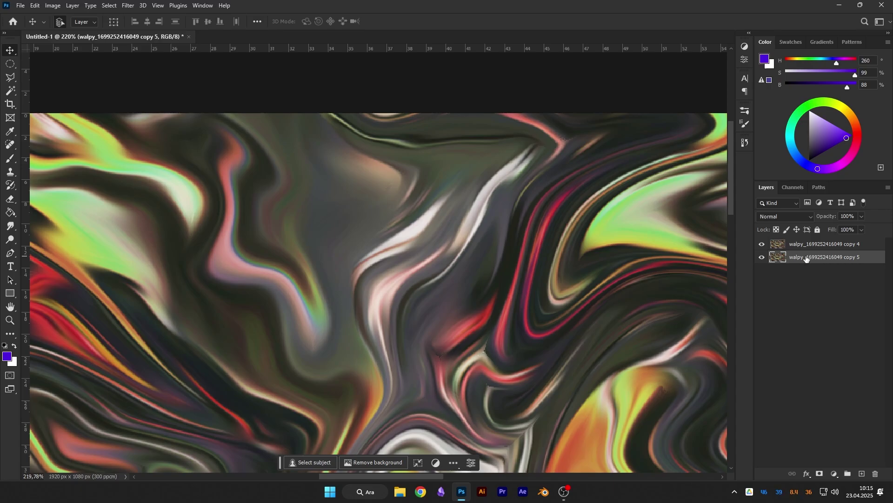
Merge the marble layers copy 4 and copy 5 into the single layer copy 4
left_click(800, 248, "shift")
right_click(802, 252)
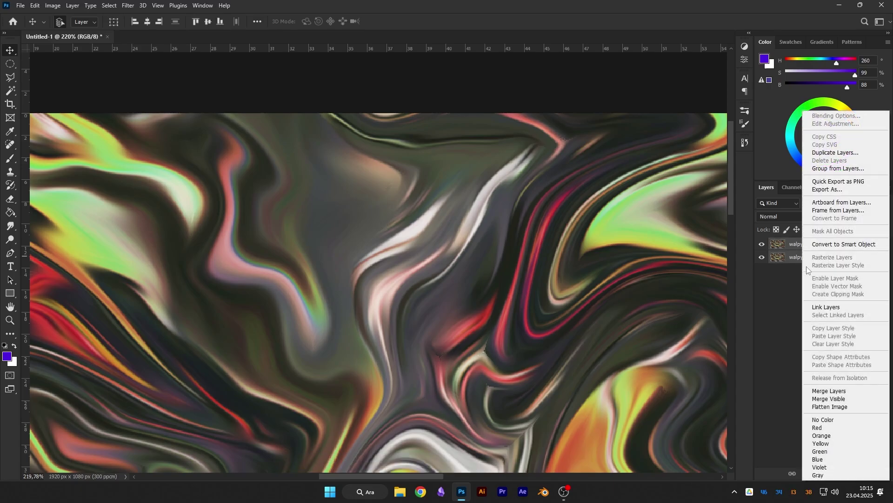
left_click(829, 390)
right_click(478, 249)
left_click(506, 254)
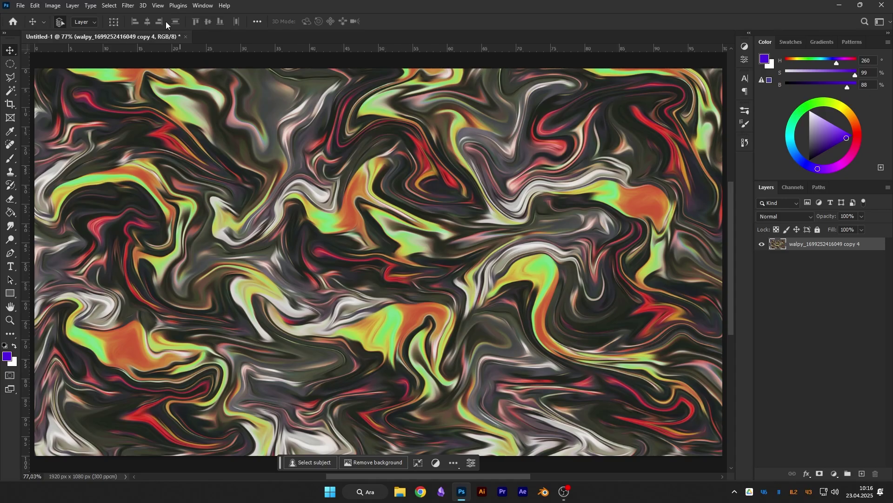
left_click(128, 5)
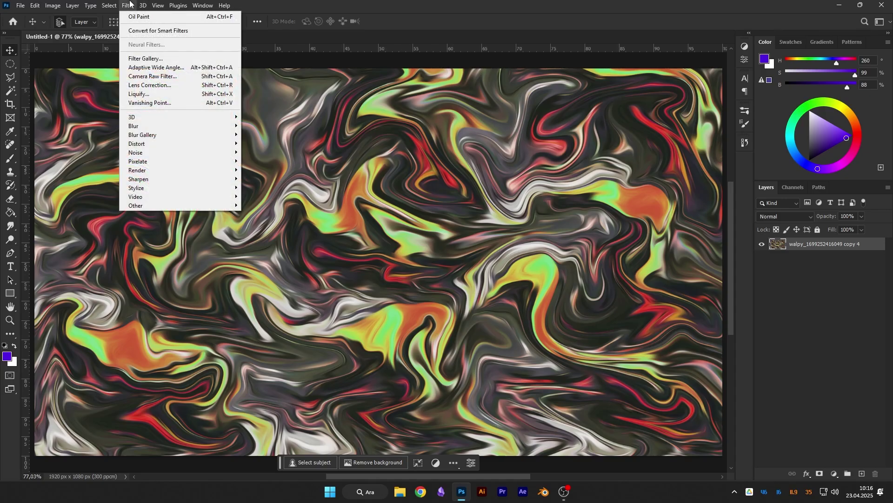
left_click(143, 58)
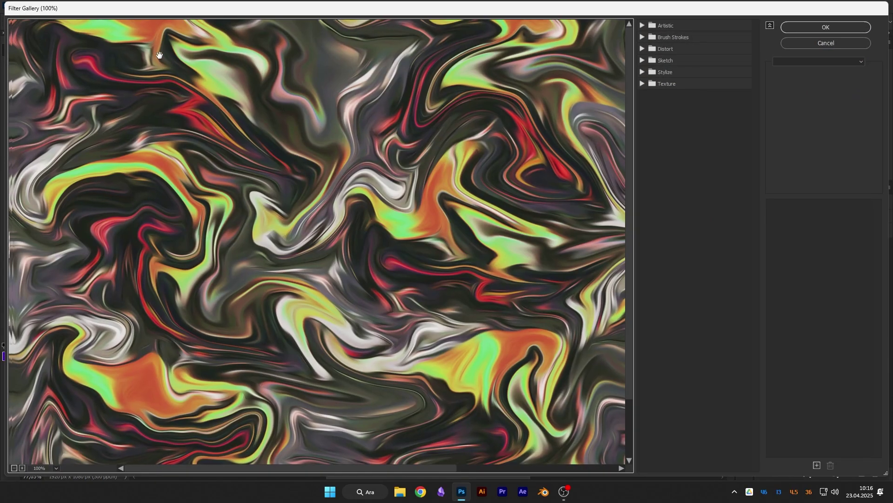
left_click(643, 83)
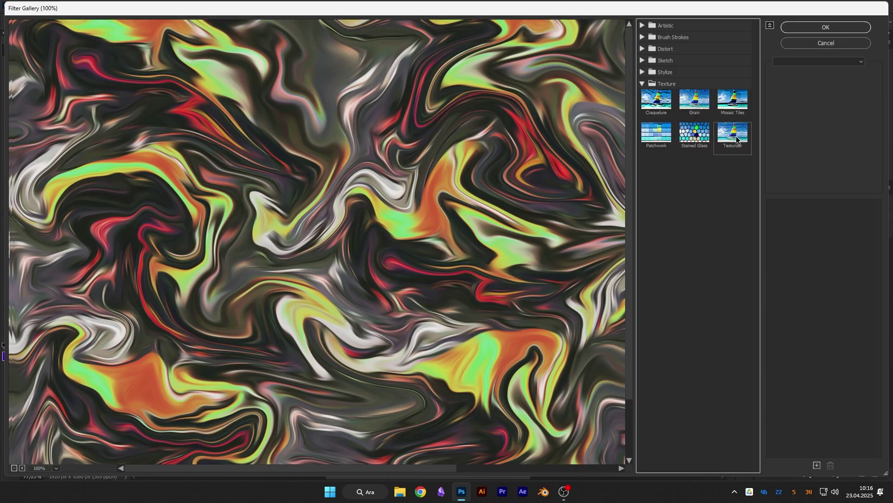
left_click(804, 45)
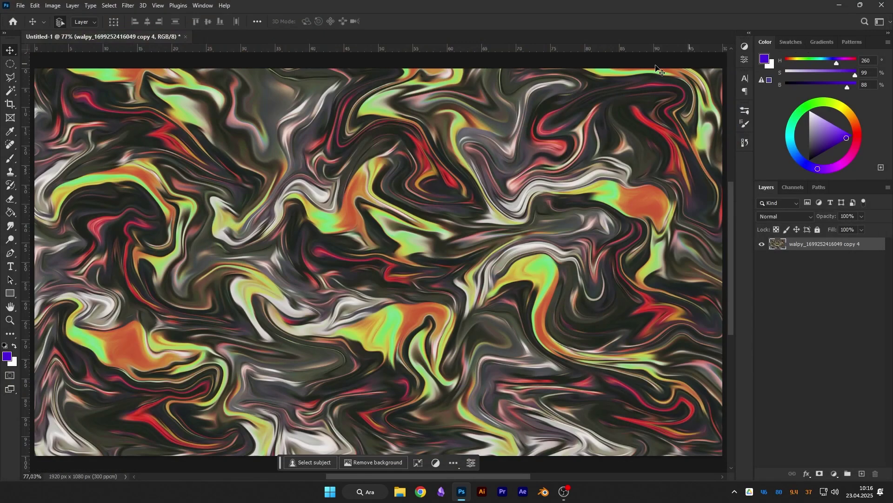
left_click(129, 6)
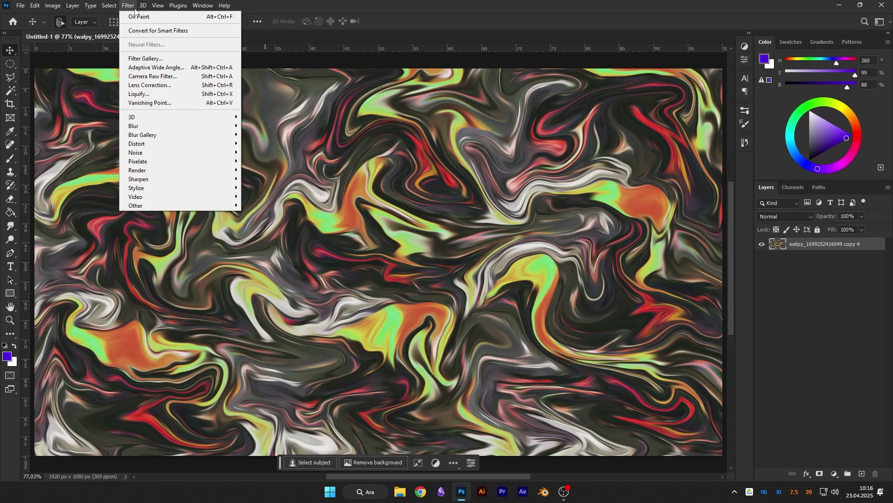
In Camera Raw, set exposure -0.45, contrast +23, highlights +12, shadows -50, whites and blacks +5
left_click(171, 76)
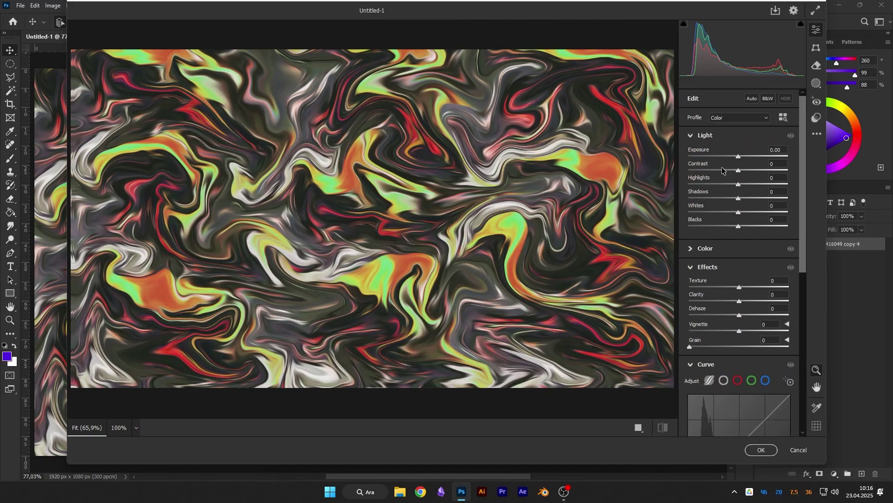
scroll(735, 235, "down", 5)
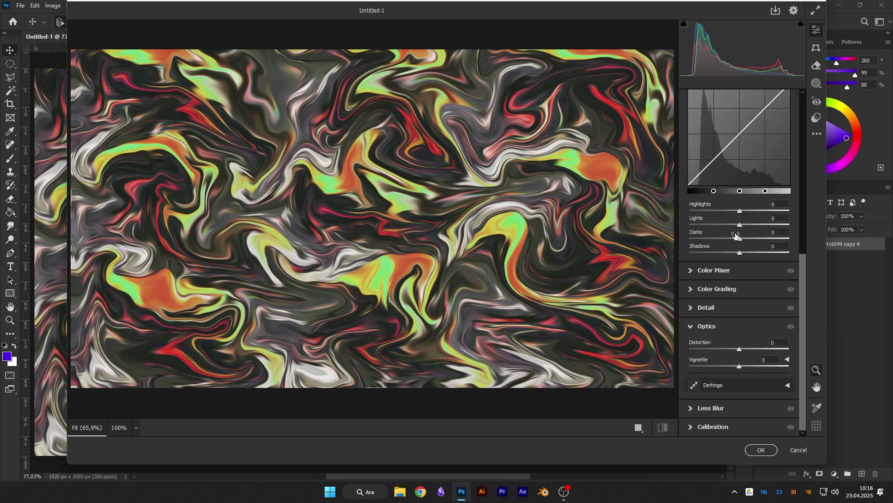
scroll(734, 235, "up", 3)
scroll(735, 237, "up", 2)
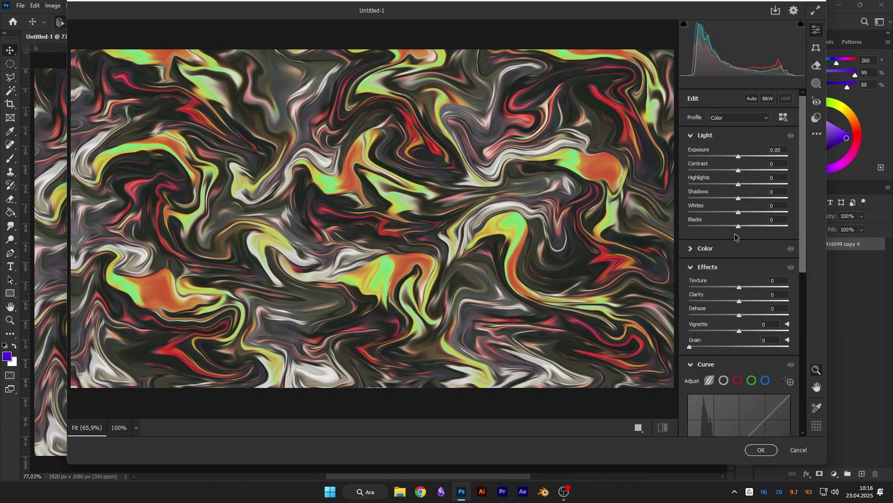
mouse_move(739, 156)
left_mouse_down()
mouse_move(750, 170)
mouse_move(685, 185)
mouse_move(785, 183)
mouse_move(685, 200)
mouse_move(817, 195)
mouse_move(710, 200)
left_mouse_up()
left_click(739, 170)
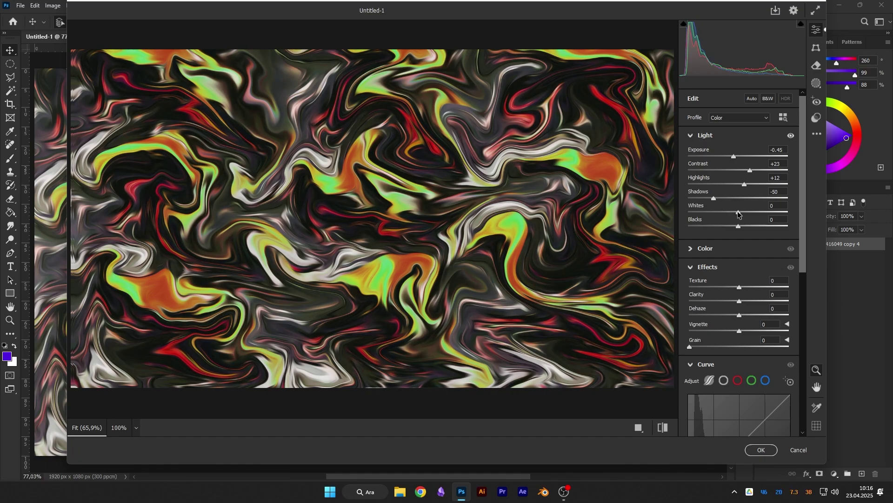
mouse_move(737, 212)
left_mouse_down()
mouse_move(790, 209)
mouse_move(738, 213)
left_mouse_up()
mouse_move(739, 225)
left_mouse_down()
mouse_move(694, 227)
mouse_move(741, 217)
left_mouse_up()
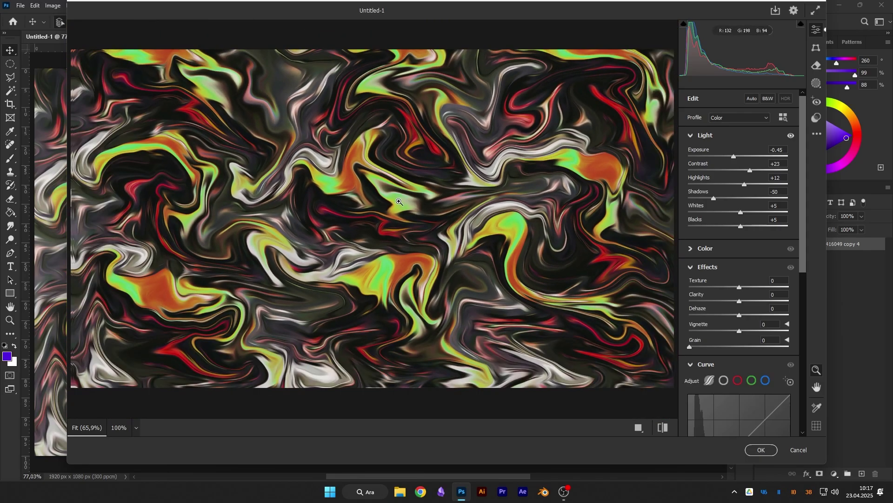
scroll(399, 201, "up", 2)
scroll(399, 202, "up", 2)
Add Camera Raw texture and dehaze to deepen the swirl colours while inspecting the zoomed preview
mouse_move(398, 202)
left_mouse_down()
mouse_move(489, 299)
mouse_move(491, 246)
left_mouse_up()
mouse_move(538, 100)
left_mouse_down()
mouse_move(309, 229)
mouse_move(276, 126)
mouse_move(309, 303)
mouse_move(420, 234)
mouse_move(343, 184)
mouse_move(621, 173)
mouse_move(225, 230)
mouse_move(575, 144)
mouse_move(401, 210)
left_mouse_up()
key("z")
left_click(401, 209, "alt")
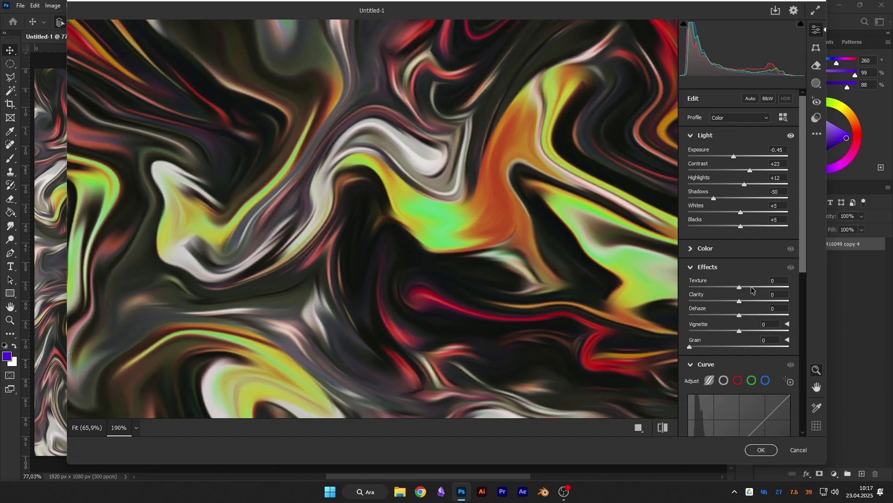
left_click_drag(740, 289, 751, 289)
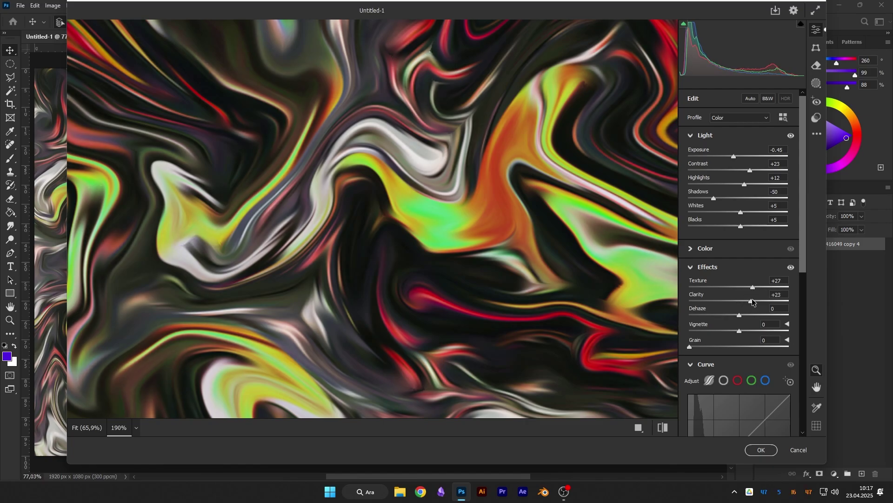
left_click_drag(739, 314, 750, 315)
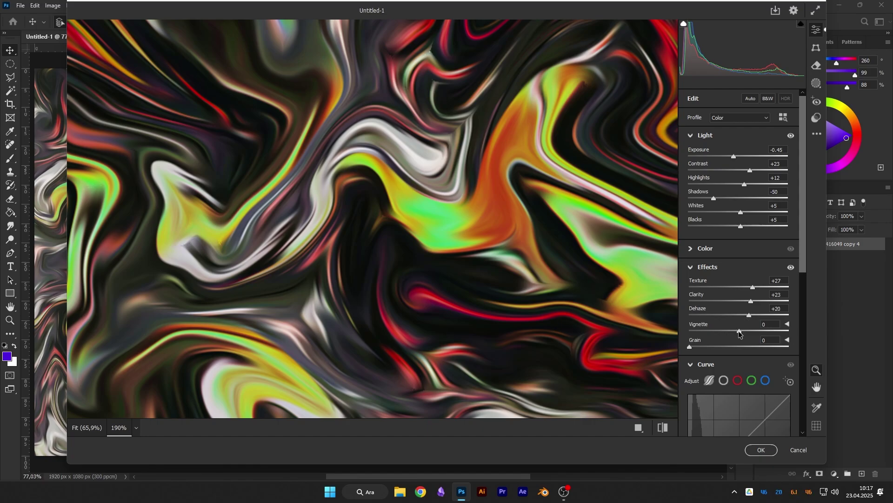
scroll(410, 188, "up", 3)
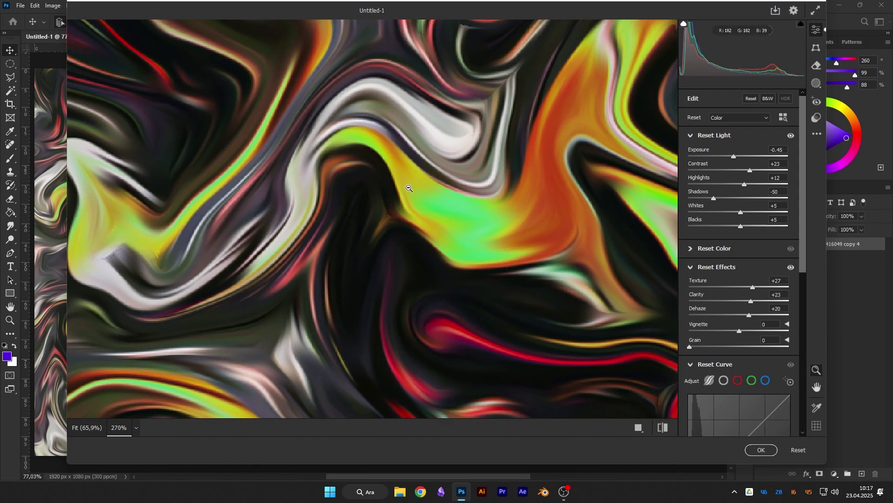
scroll(409, 189, "down", 3)
Add a -5 vignette and grain 2, then apply the Camera Raw filter
right_click(411, 103)
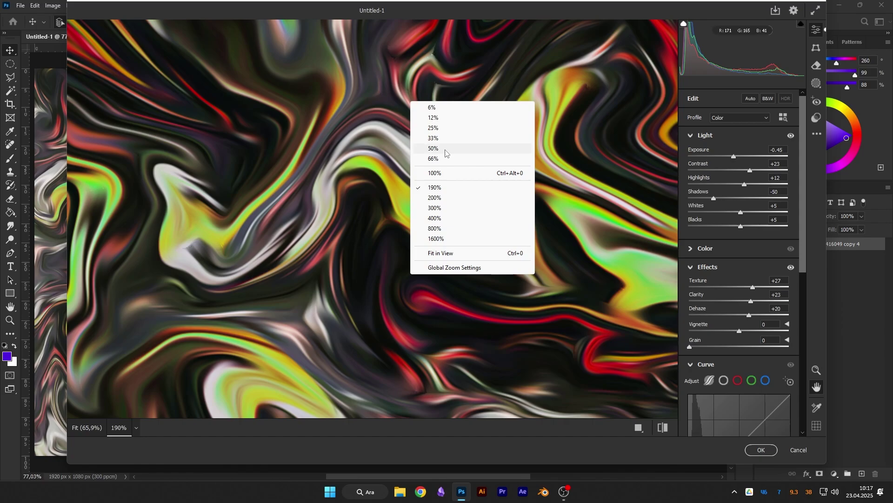
left_click(441, 254)
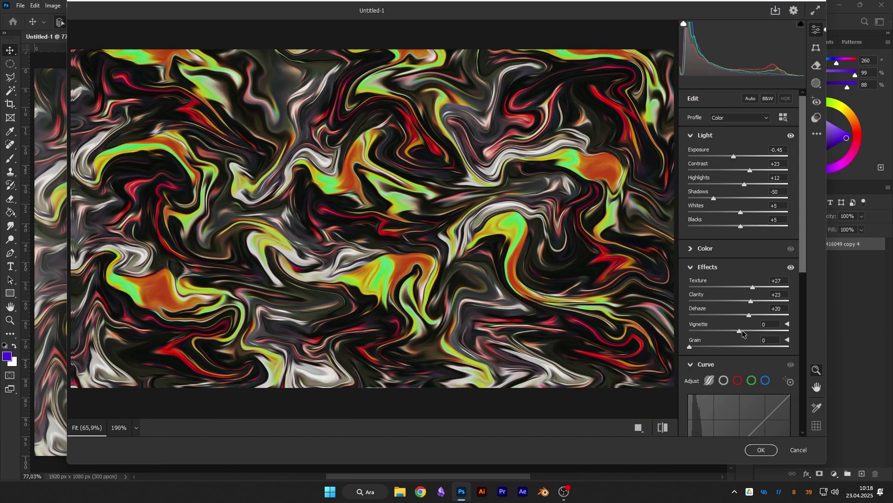
mouse_move(739, 330)
left_mouse_down()
mouse_move(703, 332)
mouse_move(737, 334)
left_mouse_up()
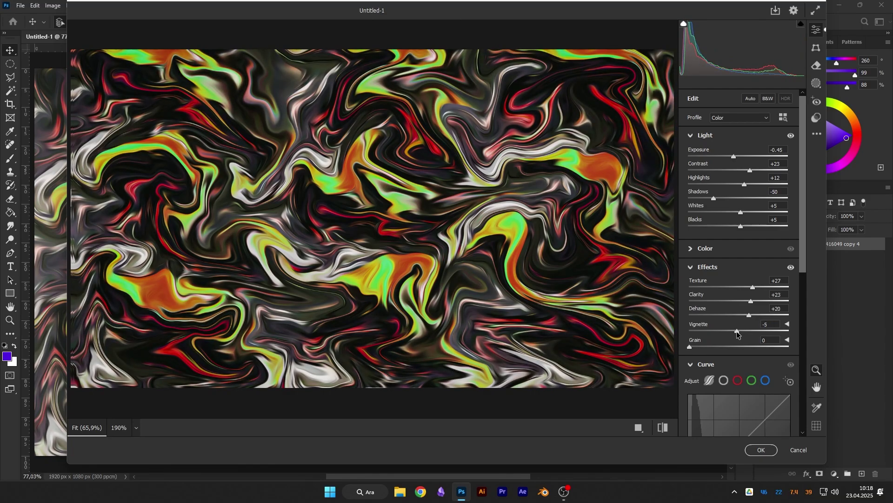
scroll(443, 222, "up", 2, "alt")
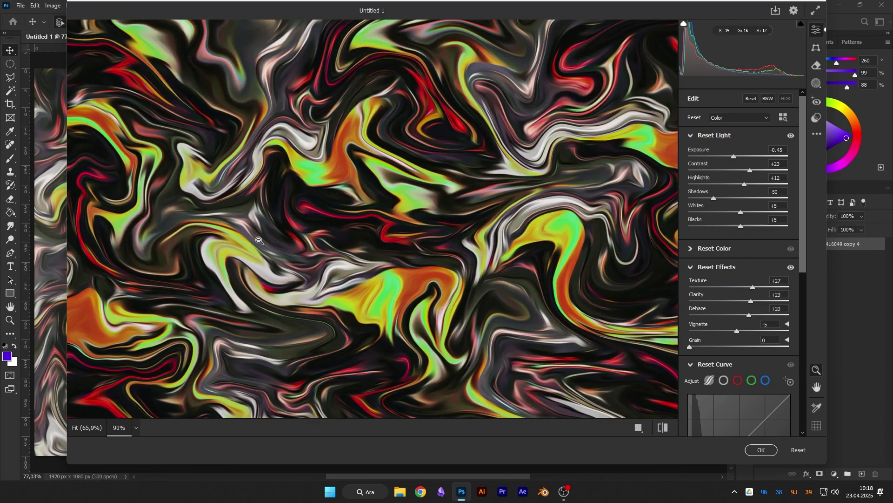
scroll(243, 234, "up", 3, "alt")
scroll(243, 234, "up", 1, "alt")
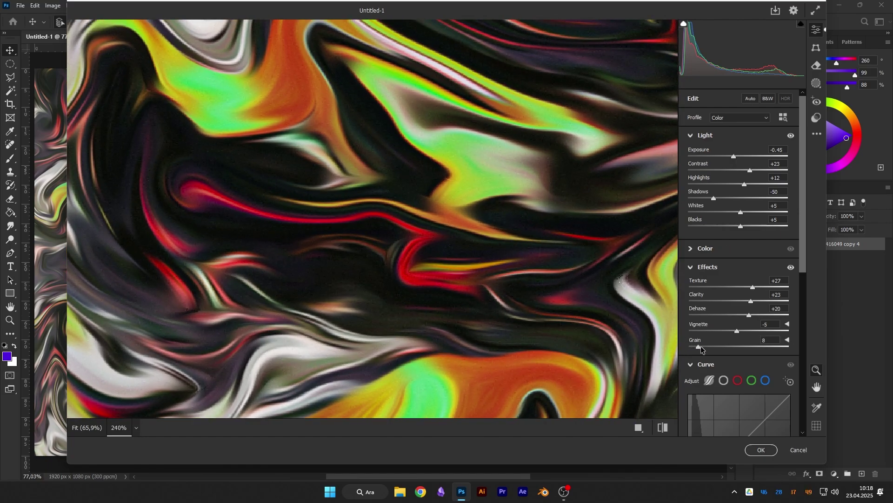
mouse_move(702, 349)
left_mouse_down()
mouse_move(772, 348)
mouse_move(690, 348)
left_mouse_up()
right_click(459, 229)
left_click(489, 291)
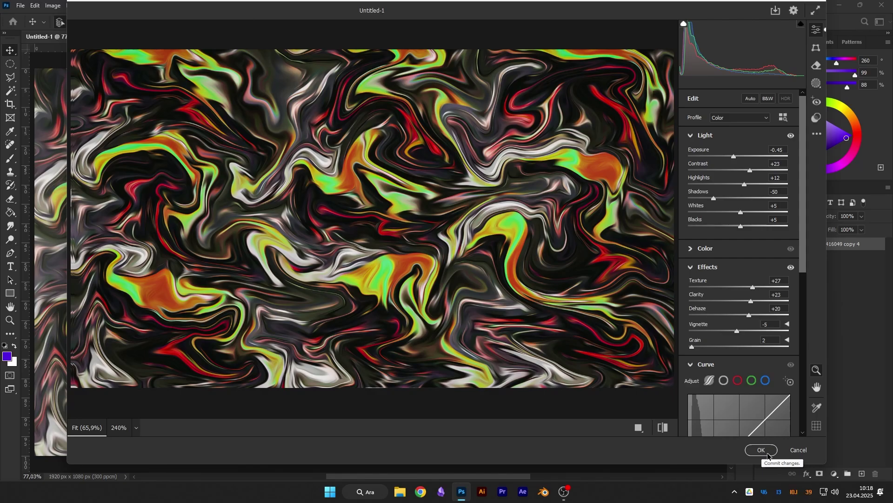
left_click(762, 449)
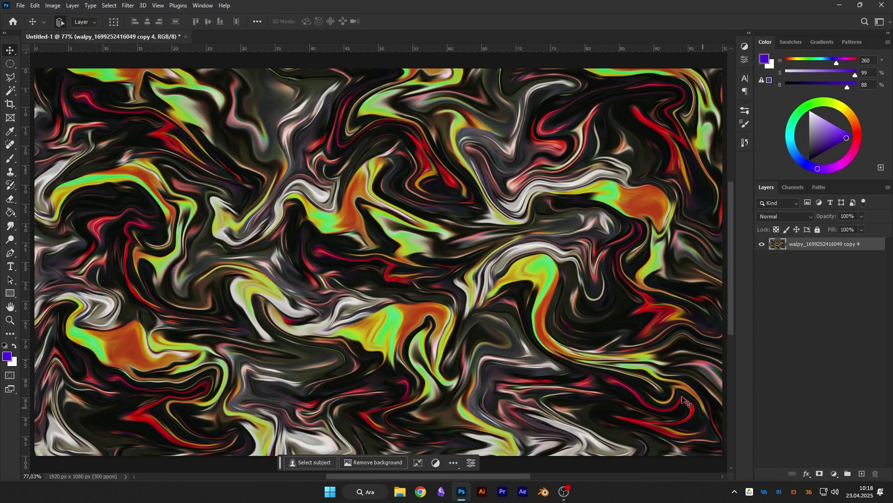
right_click(395, 273)
left_click(408, 269)
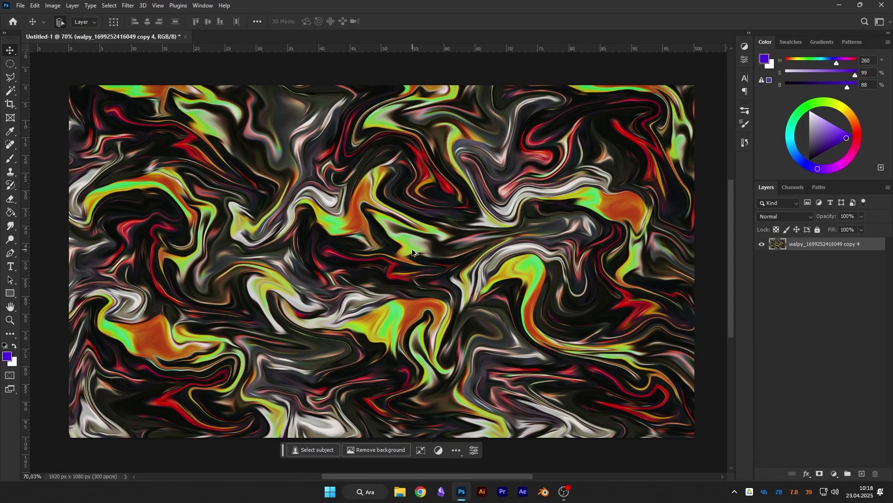
scroll(413, 252, "down", 1)
left_click(695, 375)
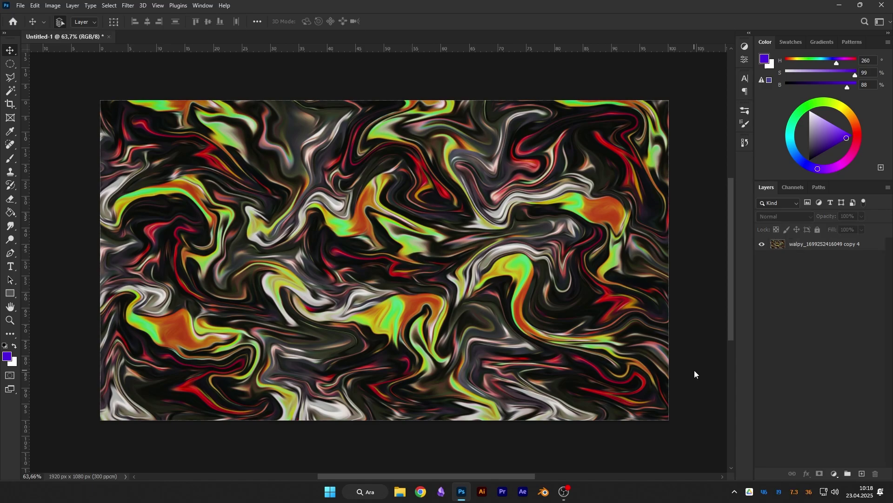
scroll(359, 108, "up", 2)
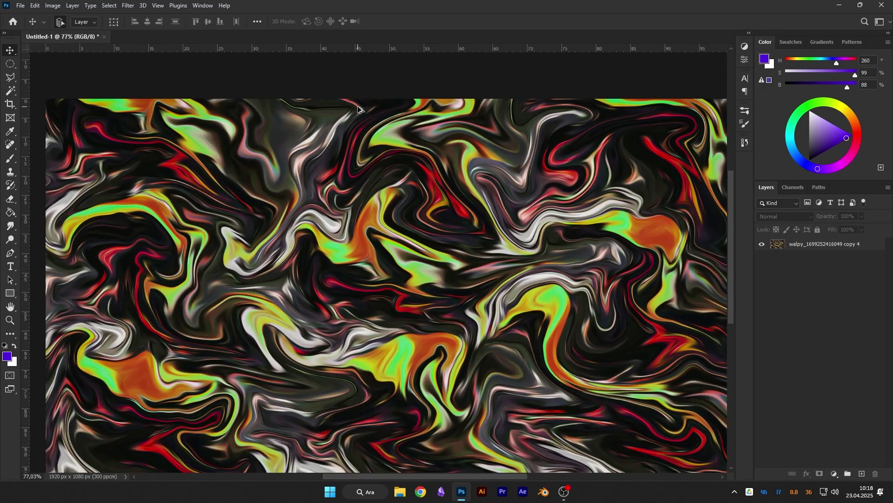
scroll(357, 106, "up", 3)
scroll(357, 105, "up", 2)
mouse_move(143, 183)
left_mouse_down()
mouse_move(520, 142)
mouse_move(605, 175)
mouse_move(550, 142)
mouse_move(513, 62)
left_mouse_up()
left_click_drag(639, 216, 279, 230)
left_click_drag(499, 199, 194, 230)
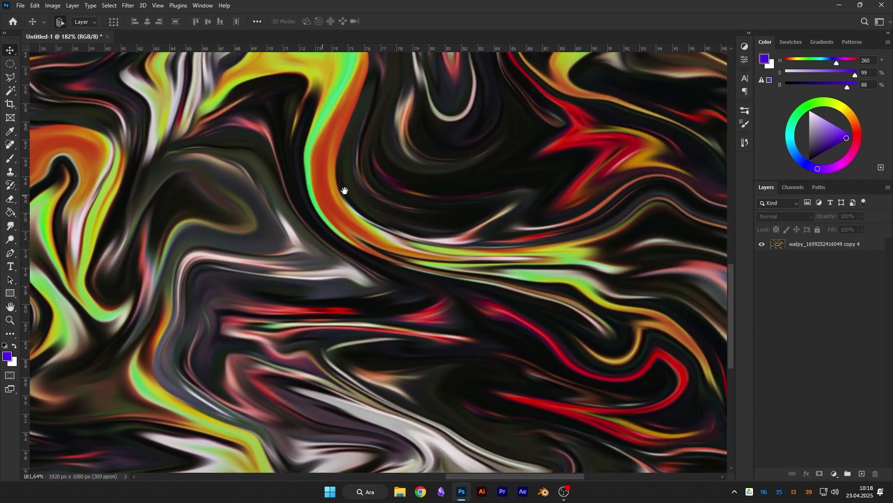
mouse_move(375, 187)
left_mouse_down()
mouse_move(435, 215)
mouse_move(425, 184)
mouse_move(478, 200)
mouse_move(517, 384)
mouse_move(505, 416)
left_mouse_up()
right_click(208, 204)
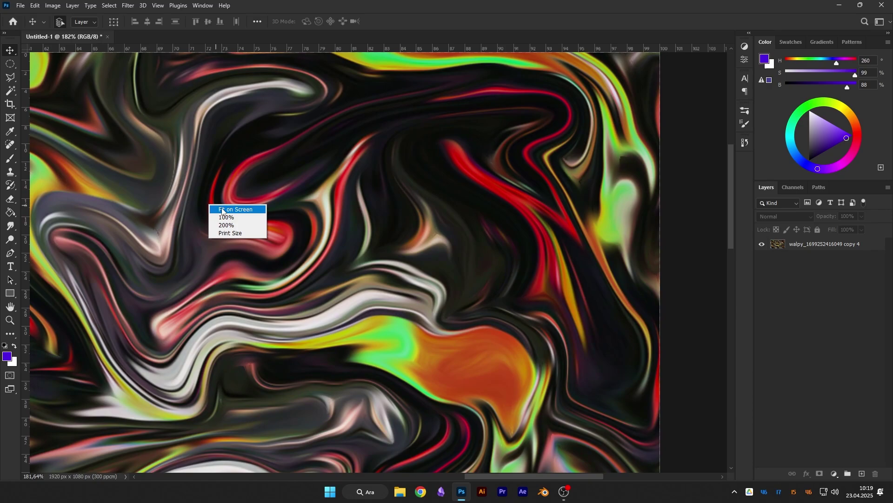
left_click(230, 209)
Apply the Oil Paint filter to the pattern layer with cleanliness set to 7
left_click(128, 6)
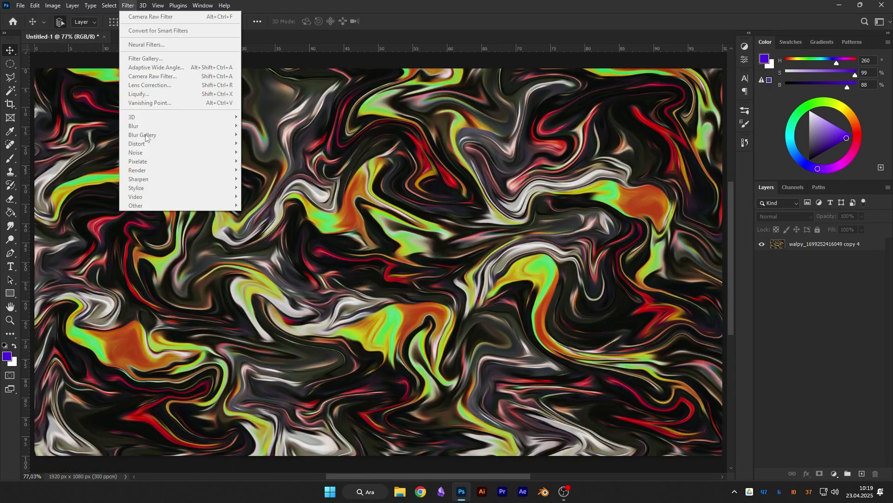
left_click(852, 247)
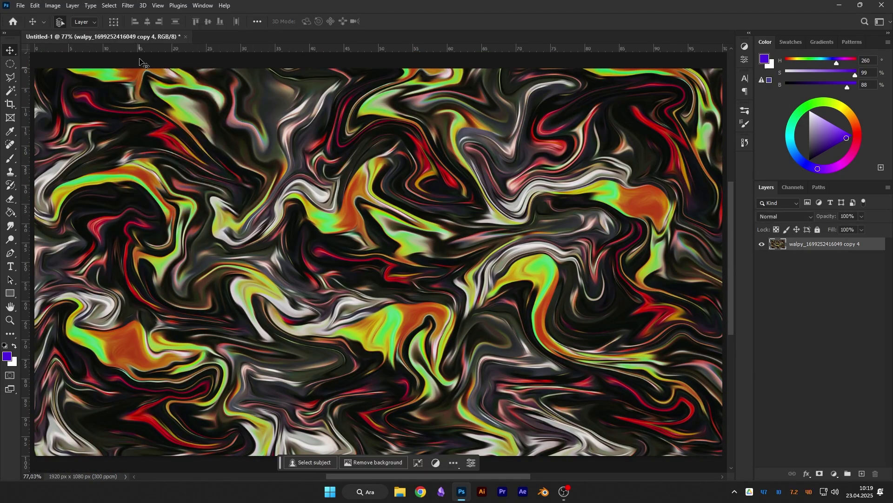
left_click(128, 5)
mouse_move(138, 188)
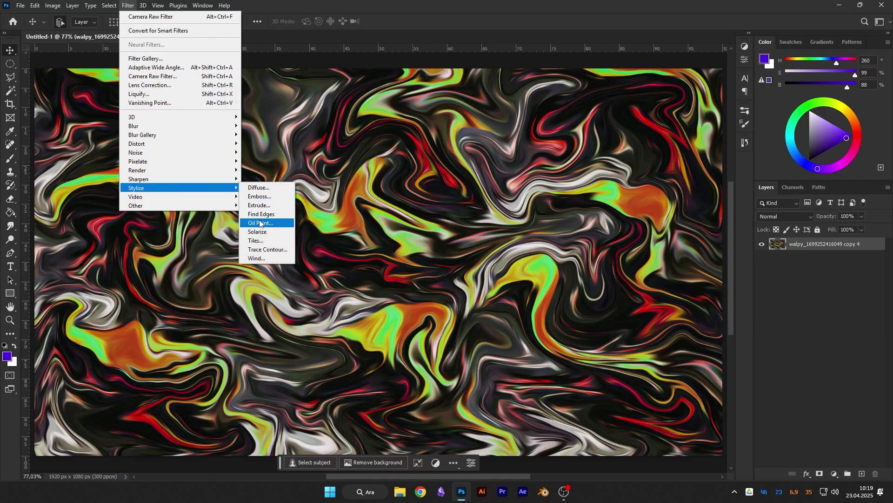
left_click(261, 222)
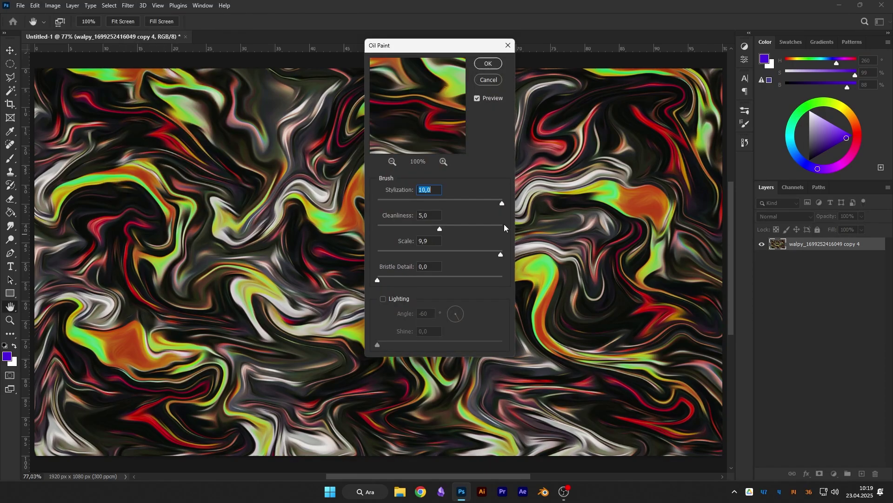
left_click(501, 225)
left_click(429, 226)
left_click(466, 225)
left_click(486, 64)
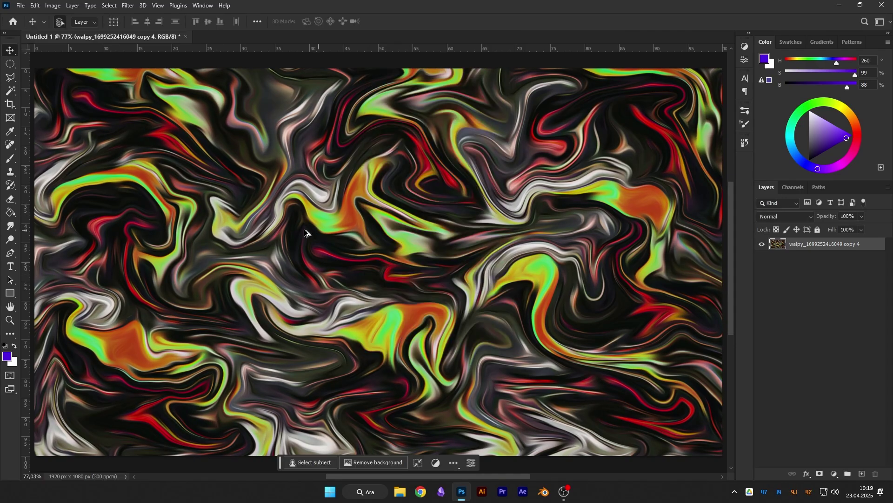
scroll(226, 208, "up", 3, "alt")
scroll(353, 161, "up", 2, "alt")
scroll(319, 249, "up", 2, "alt")
Apply a Curves adjustment that darkens the shadows and lifts the highlights for contrast
left_click_drag(320, 249, 279, 175)
key("ctrl+0")
key("ctrl+m")
left_click_drag(590, 311, 598, 329)
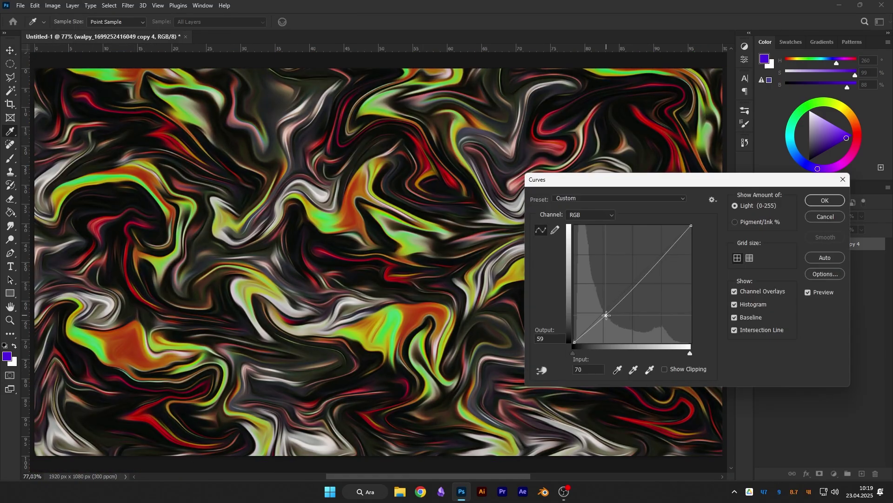
left_click_drag(658, 259, 664, 249)
left_click(824, 200)
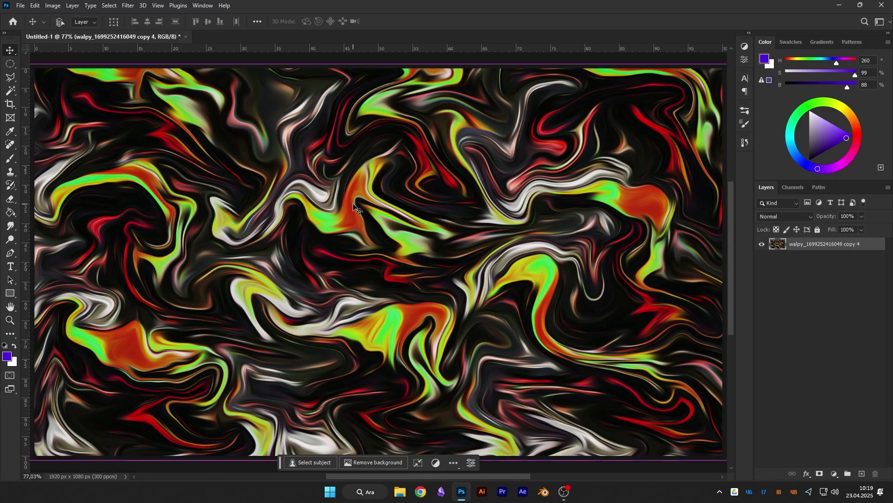
Invert the image, then preview a Hue/Saturation hue shift and cancel it
key("ctrl+i")
key("ctrl+i")
key("ctrl+u")
mouse_move(671, 287)
left_mouse_down()
mouse_move(728, 283)
mouse_move(670, 287)
left_mouse_up()
left_click(778, 256)
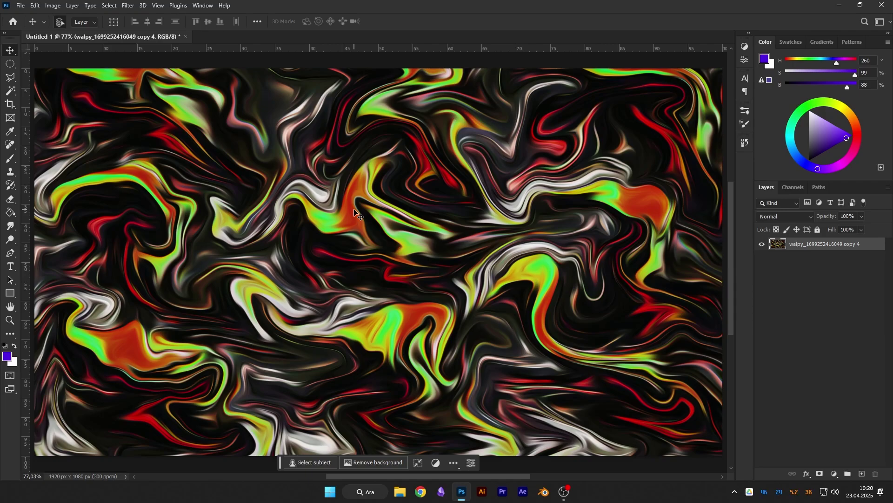
Darken the pattern with two Curves passes, inverting the colours before and after each
key("ctrl+i")
key("ctrl+m")
mouse_move(619, 299)
left_mouse_down()
mouse_move(619, 332)
mouse_move(653, 336)
left_mouse_up()
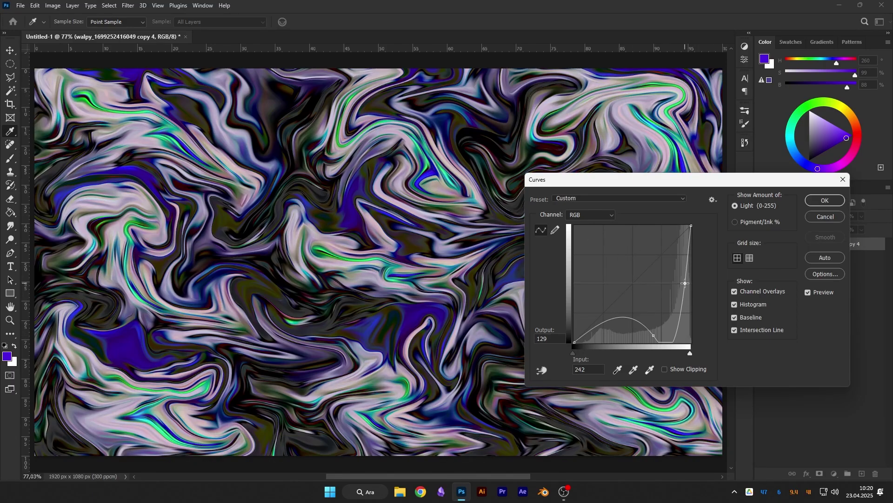
left_click(817, 202)
key("ctrl+i")
key("ctrl+m")
left_click_drag(649, 267, 649, 322)
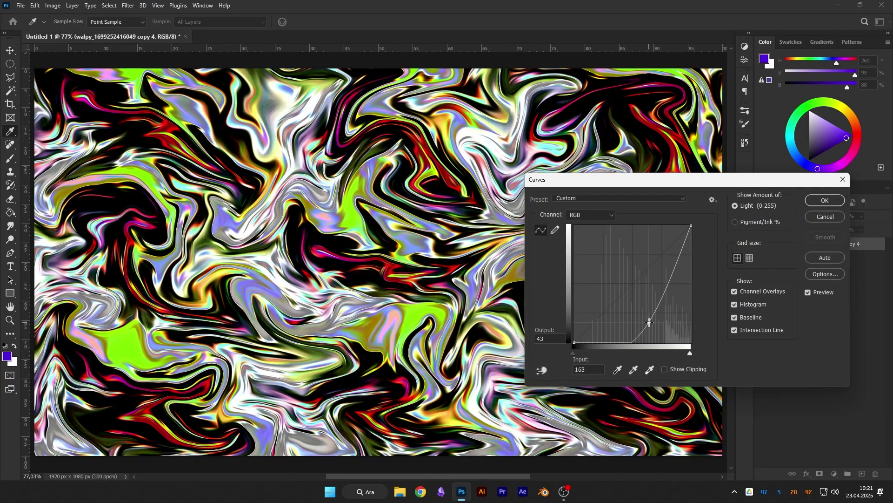
left_click(823, 200)
key("ctrl+i")
key("ctrl+i")
Shift the hue of the pattern's colours with Hue/Saturation
key("ctrl+u")
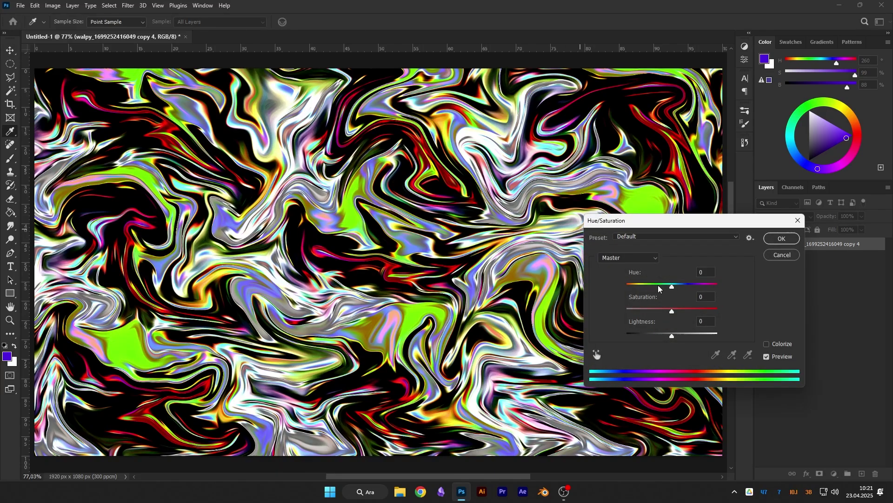
left_click_drag(658, 287, 625, 287)
left_click(782, 238)
Apply the Stylize Emboss filter to the marbled layer
left_click(108, 6)
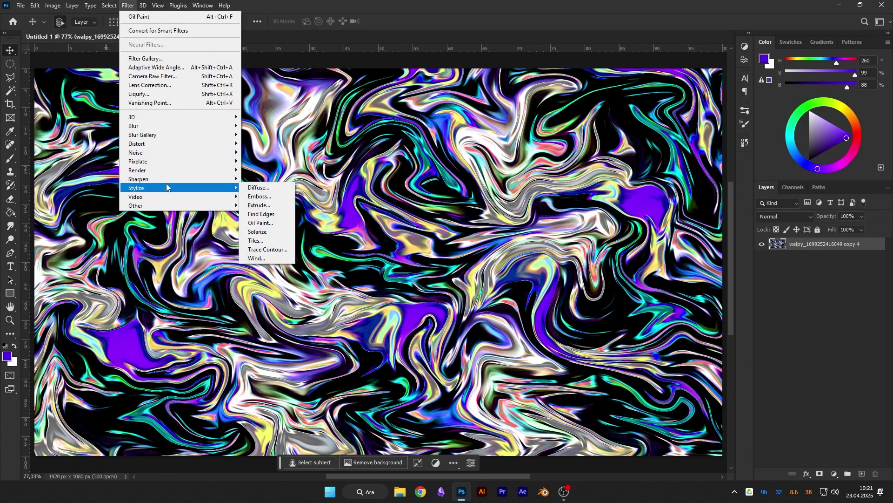
left_click(259, 196)
left_click(487, 64)
key("ctrl+u")
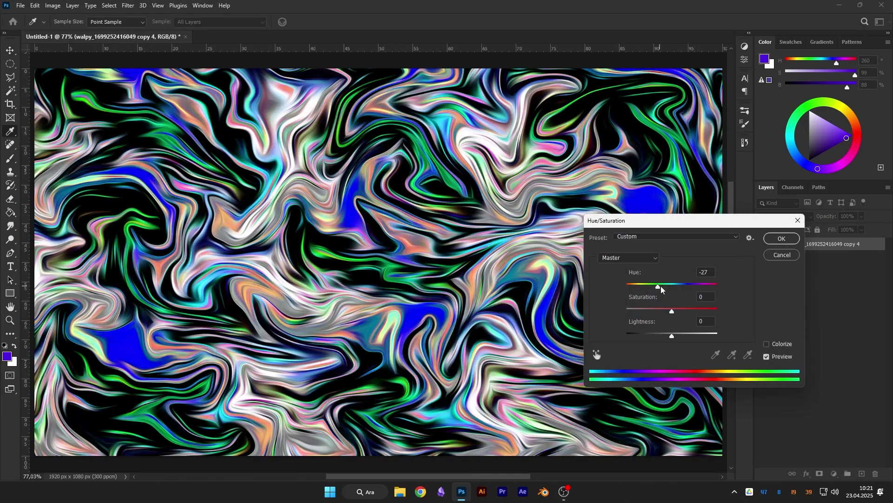